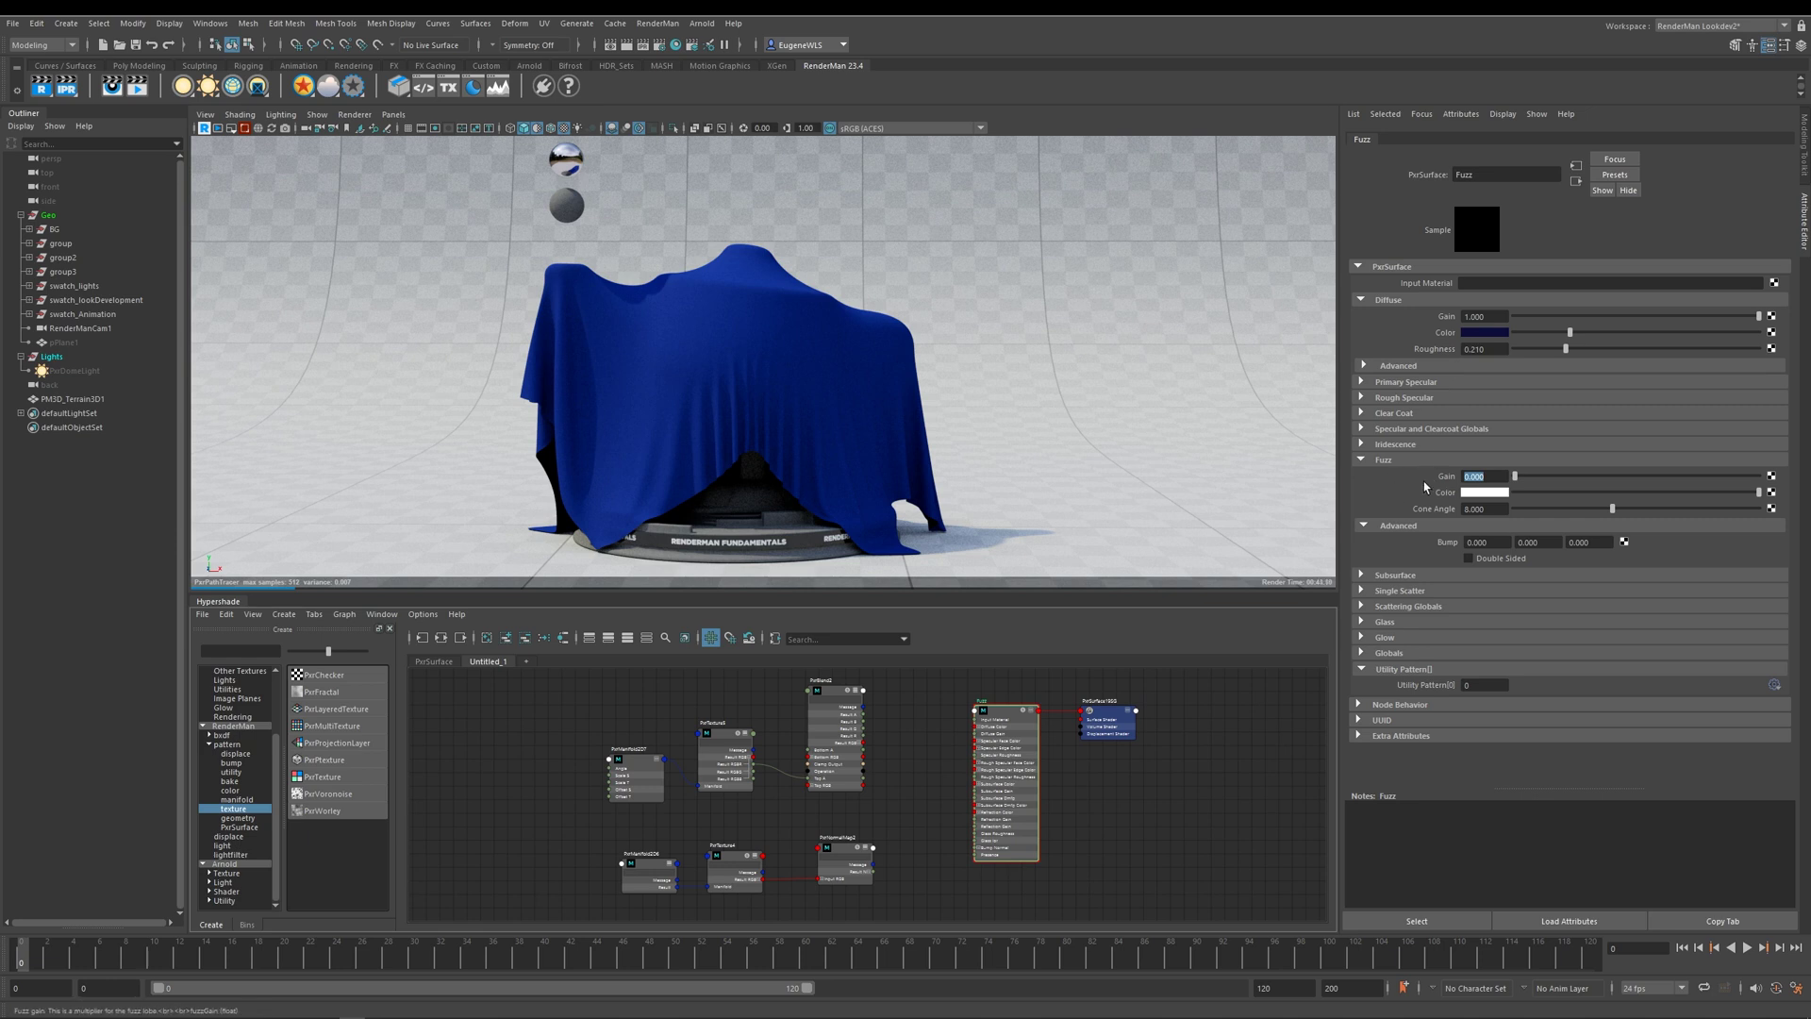
Try Fuzz Gain values of 1 and then 5 on the Fuzz material
double_click(1491, 477)
text(1)
key(Return)
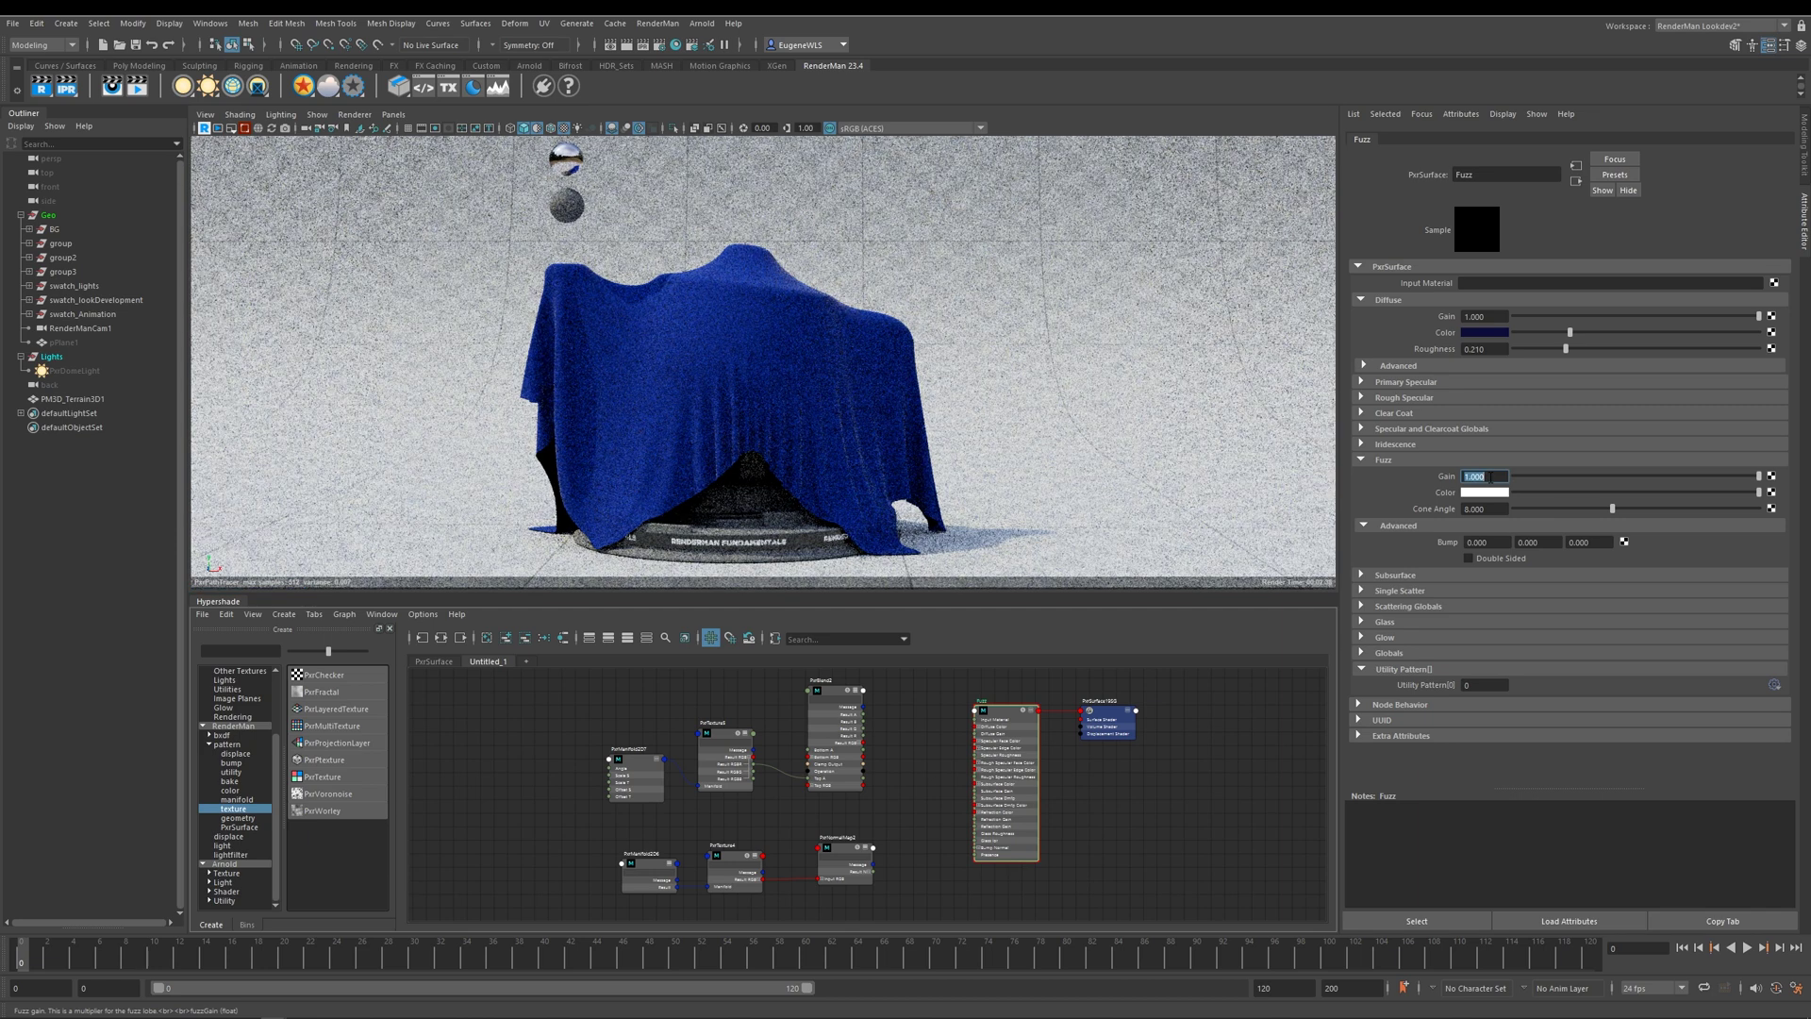
text(5)
key(Return)
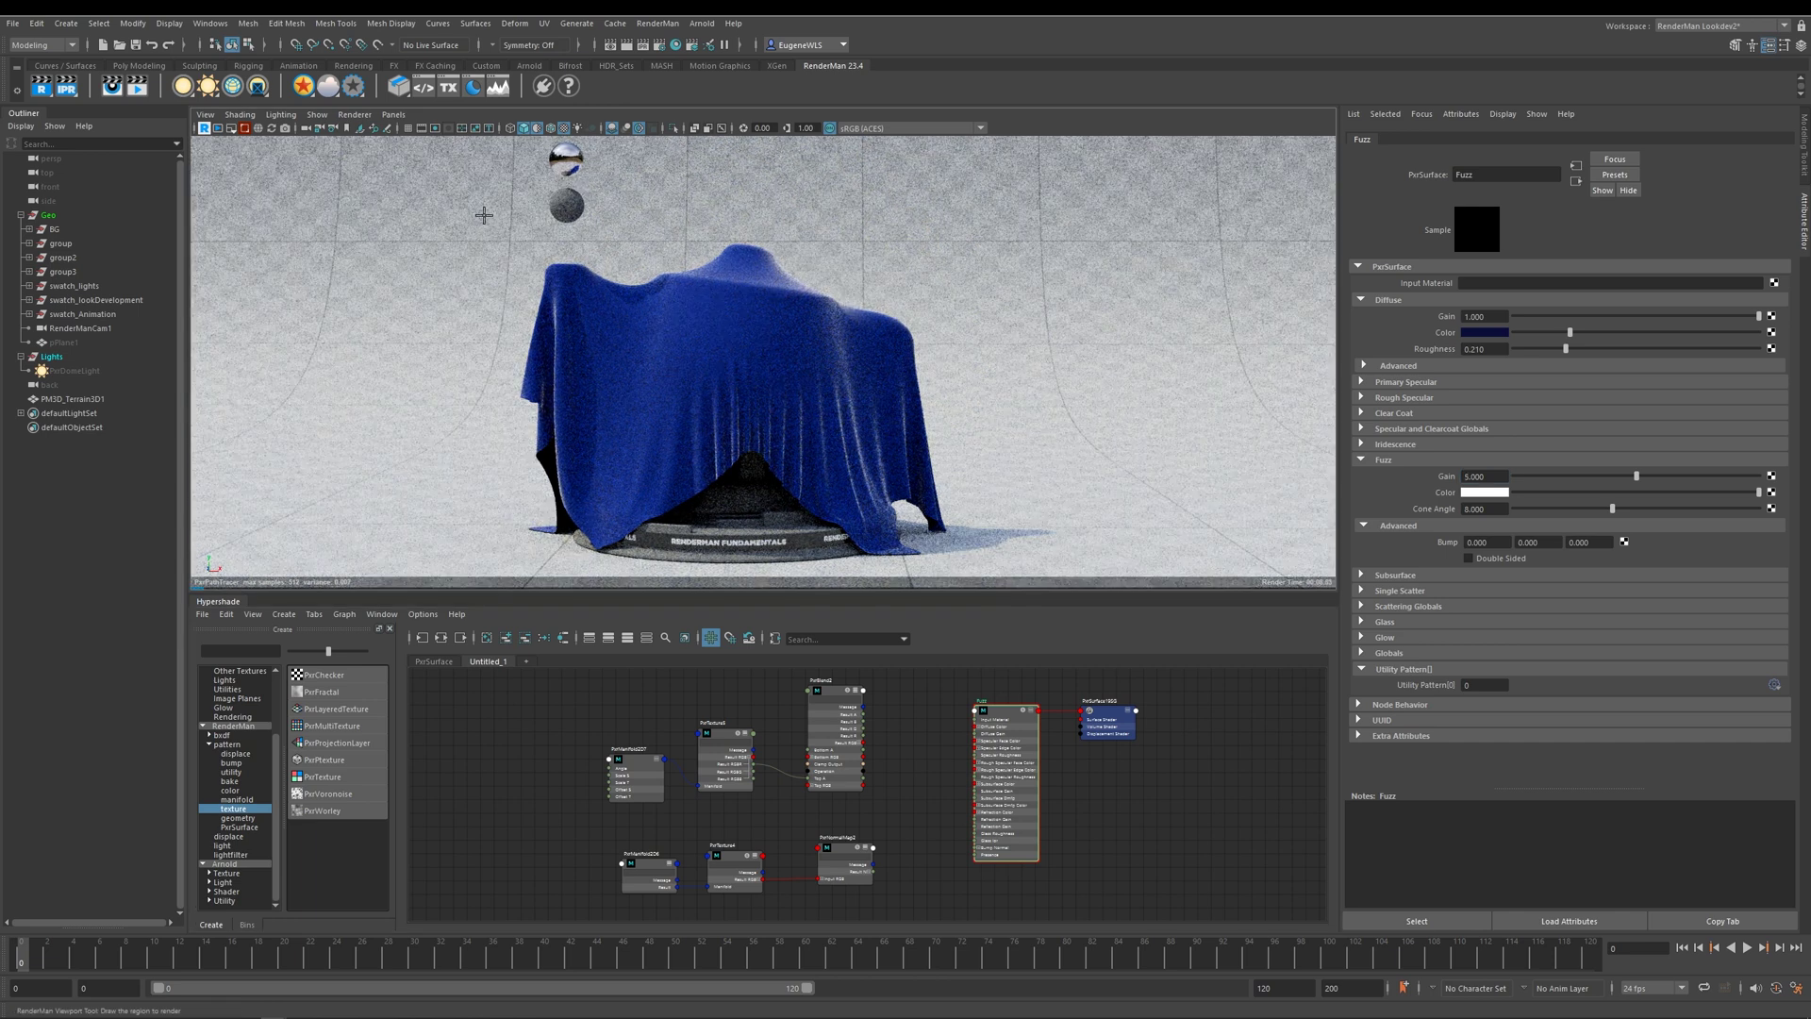
Limit the IPR render region to the cloth and set Fuzz Gain to 10
drag(491, 217, 967, 569)
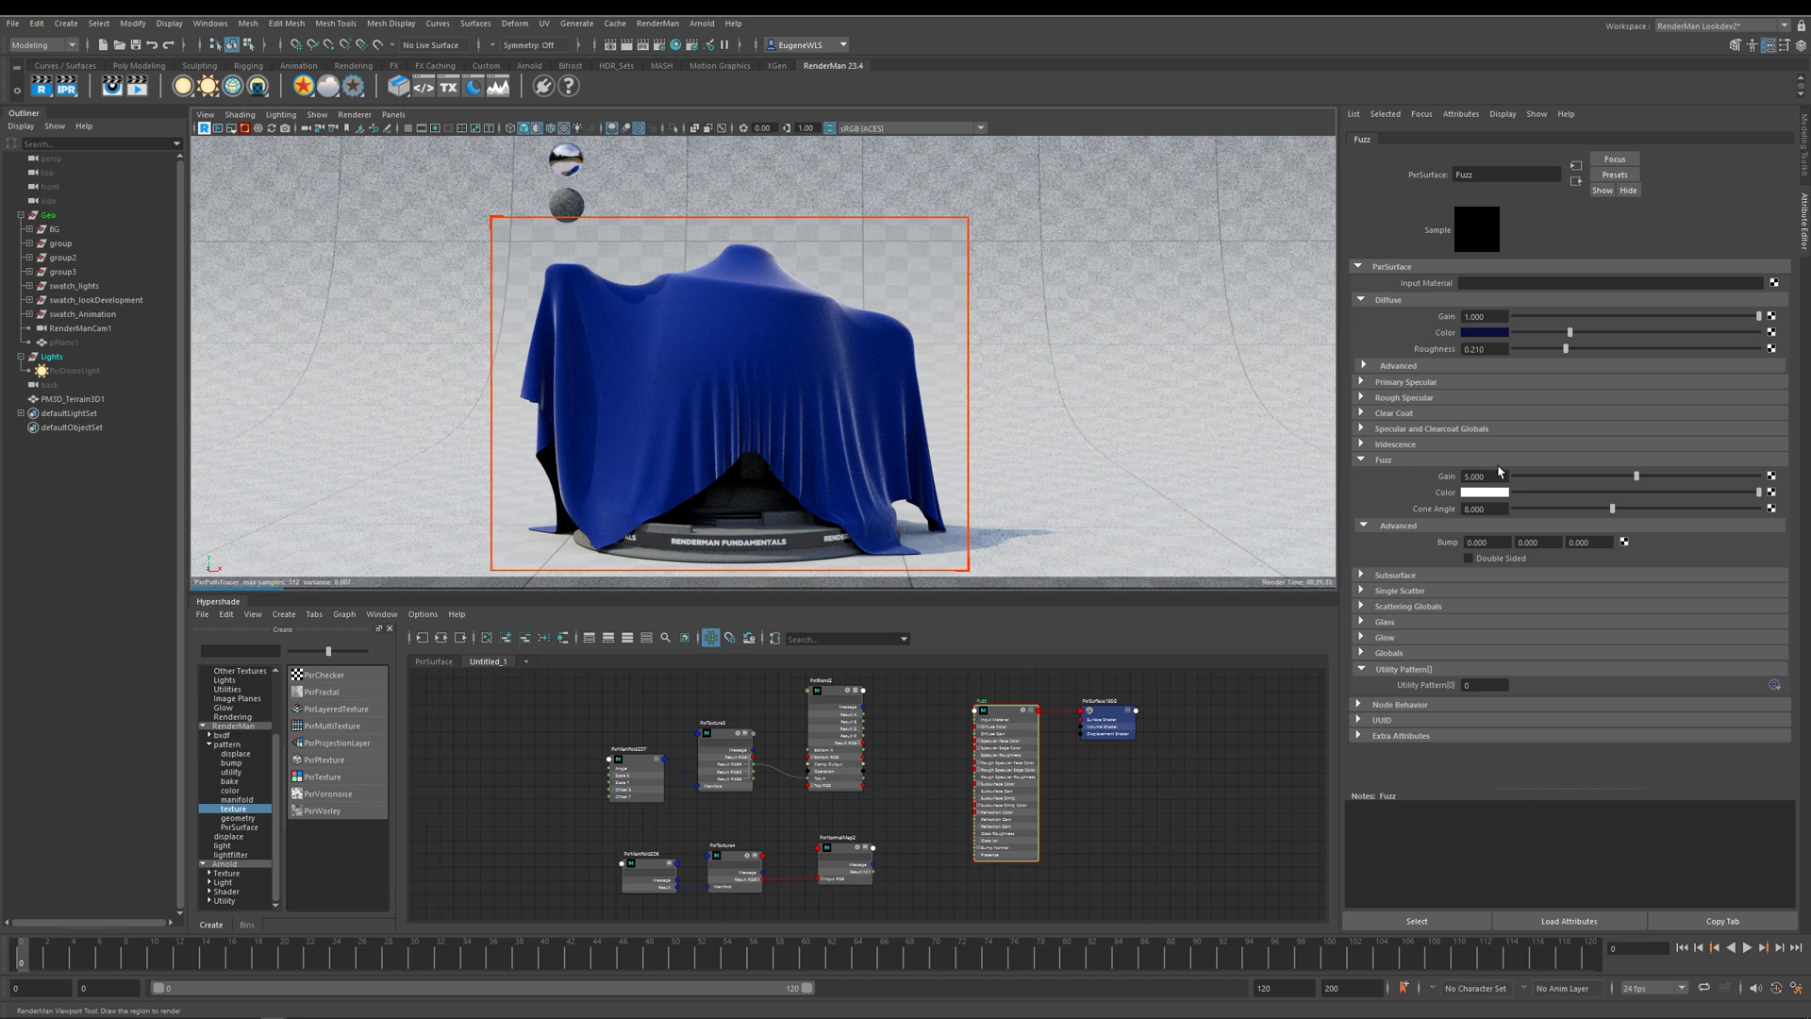
click(1485, 476)
text(10)
key(Return)
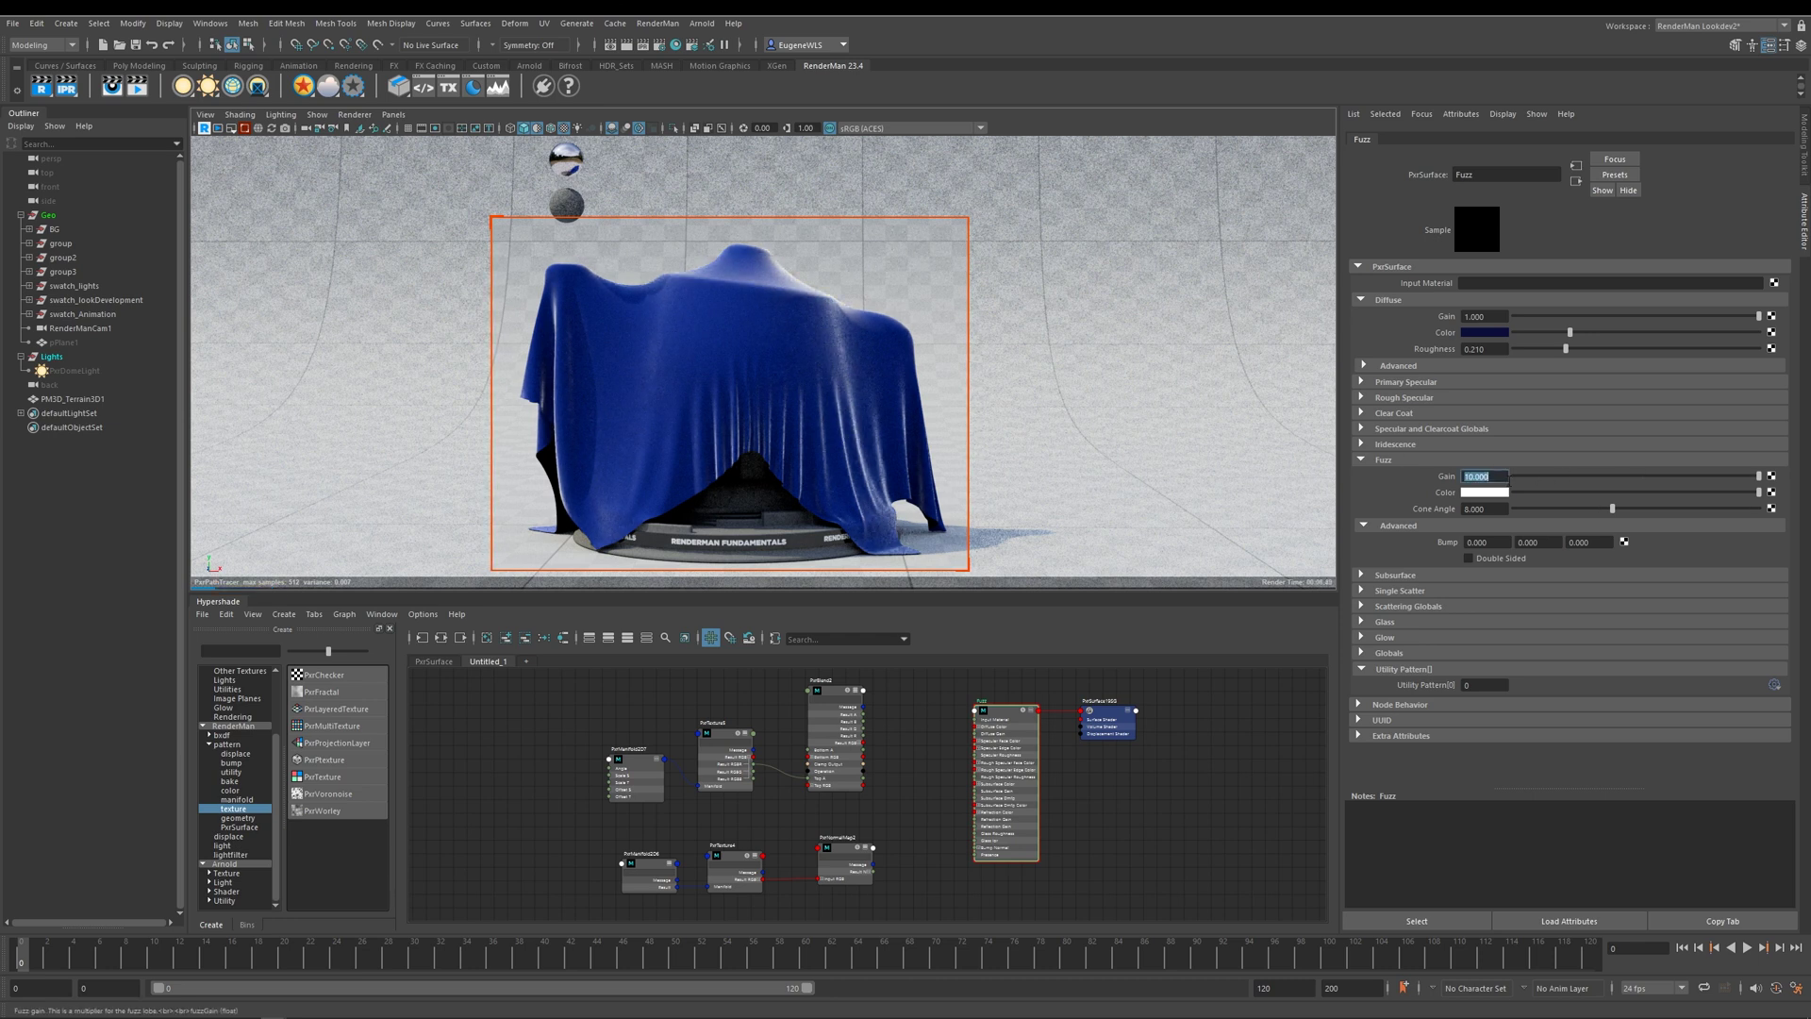
Make the fuzz colour red and widen the cone angle to 12, then 20
click(1476, 492)
click(1383, 480)
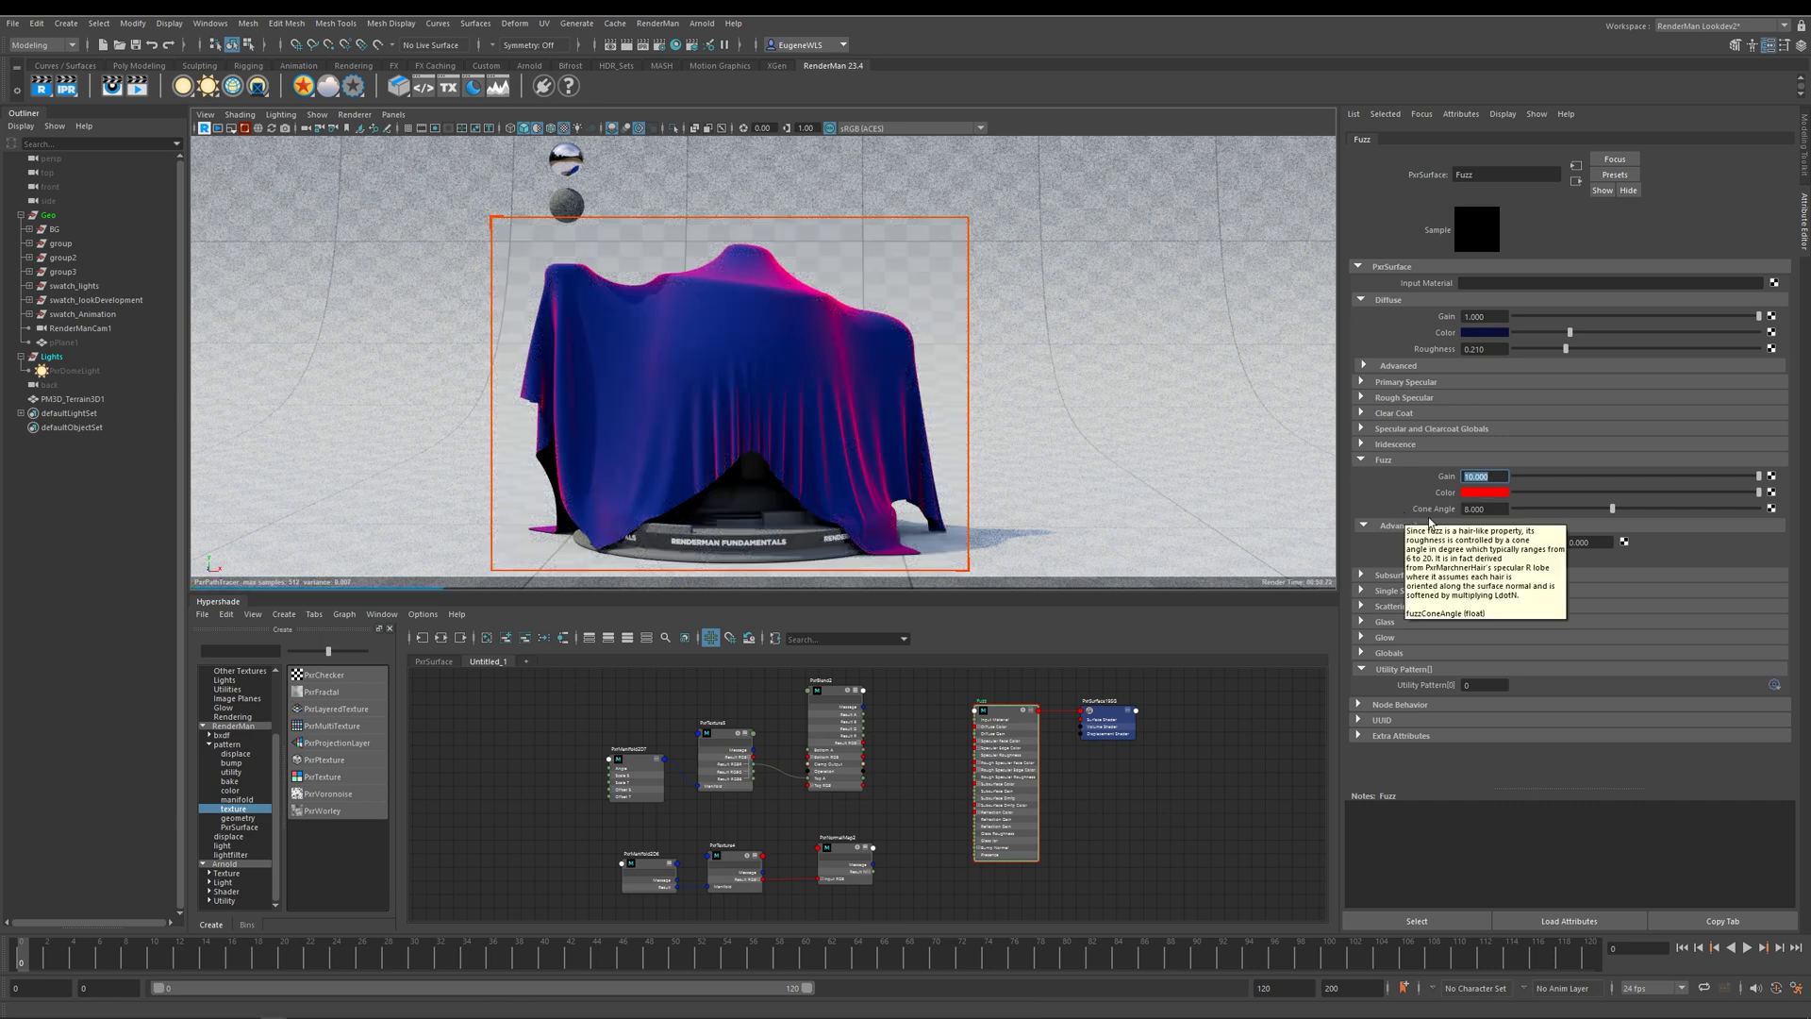
mouse_move(1448, 517)
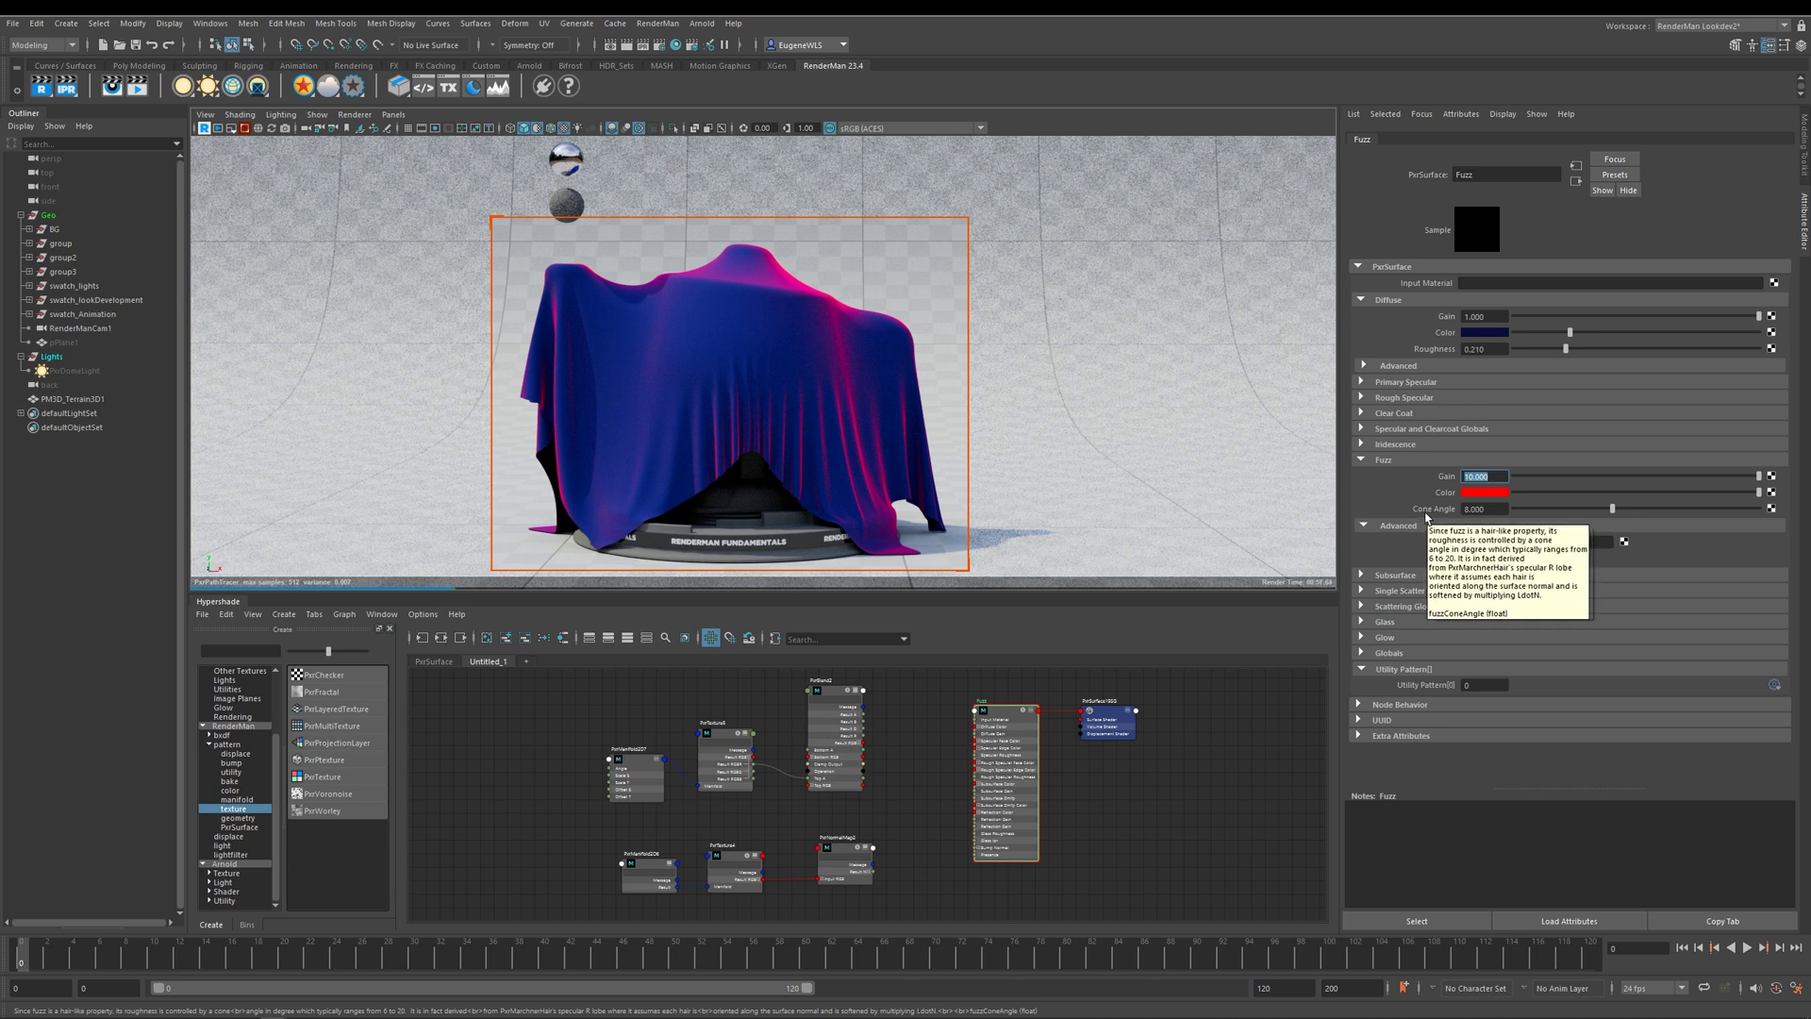
click(1461, 509)
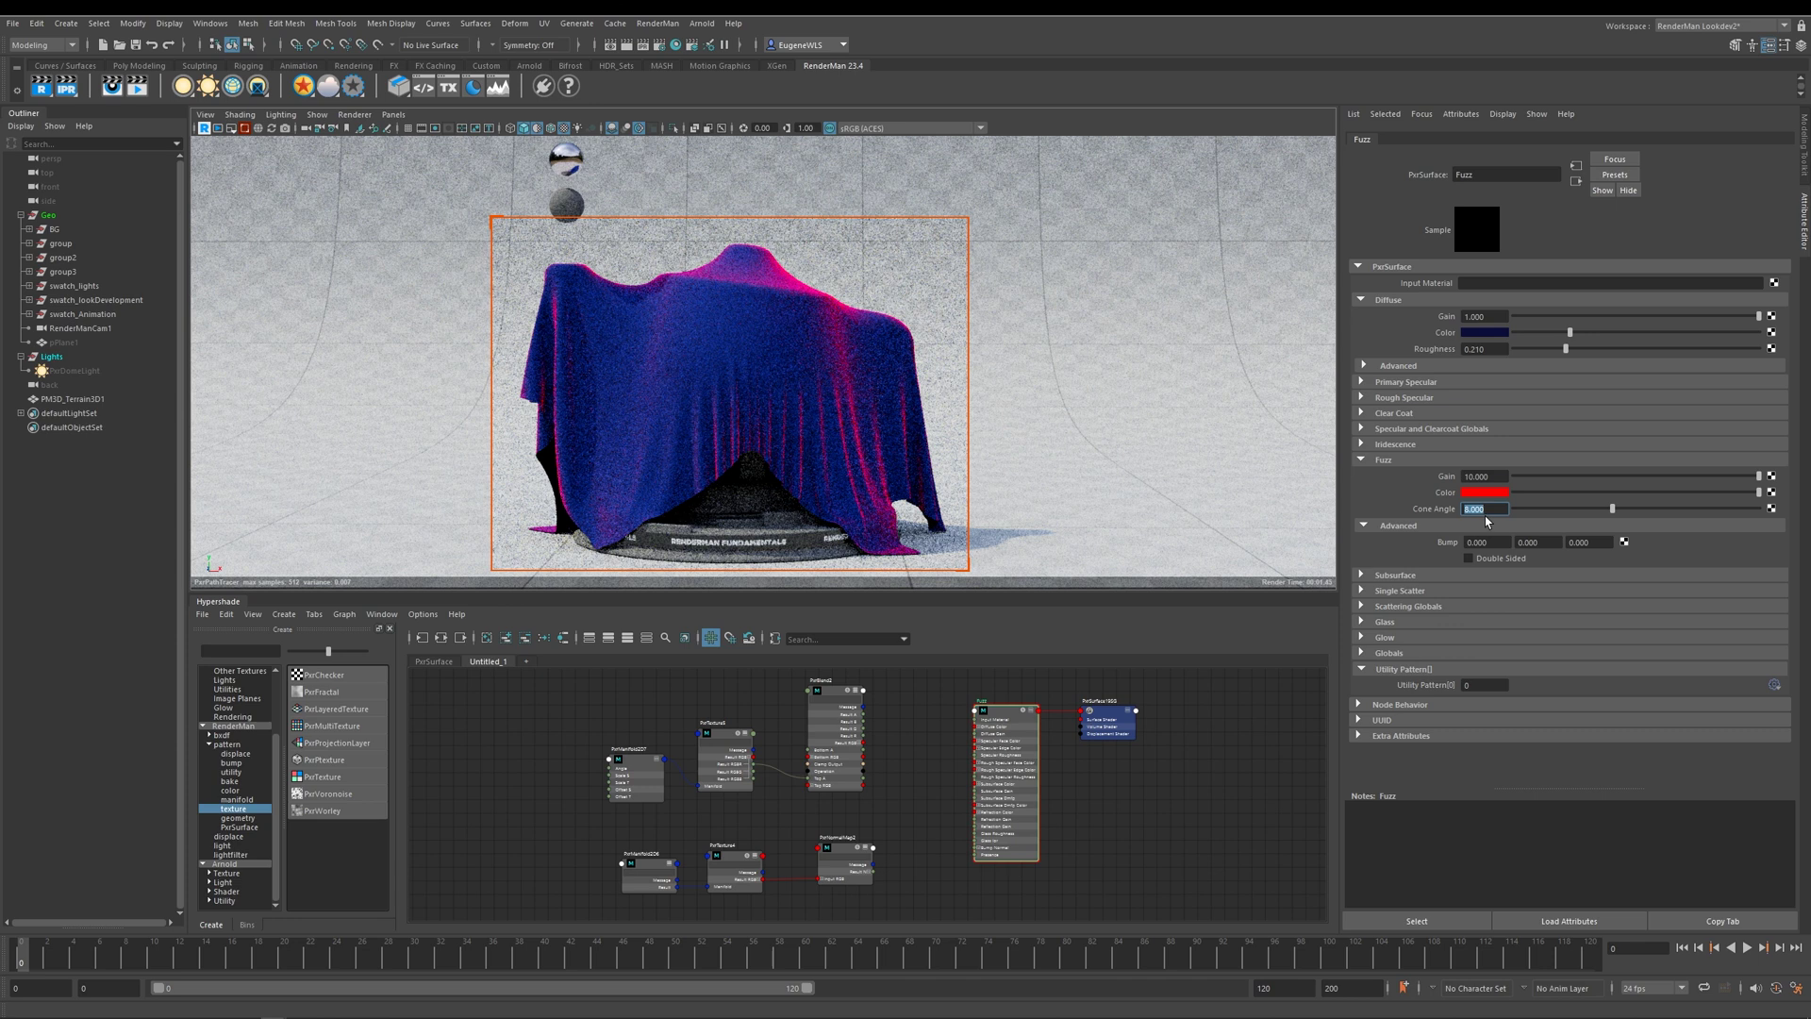
text(12)
key(Return)
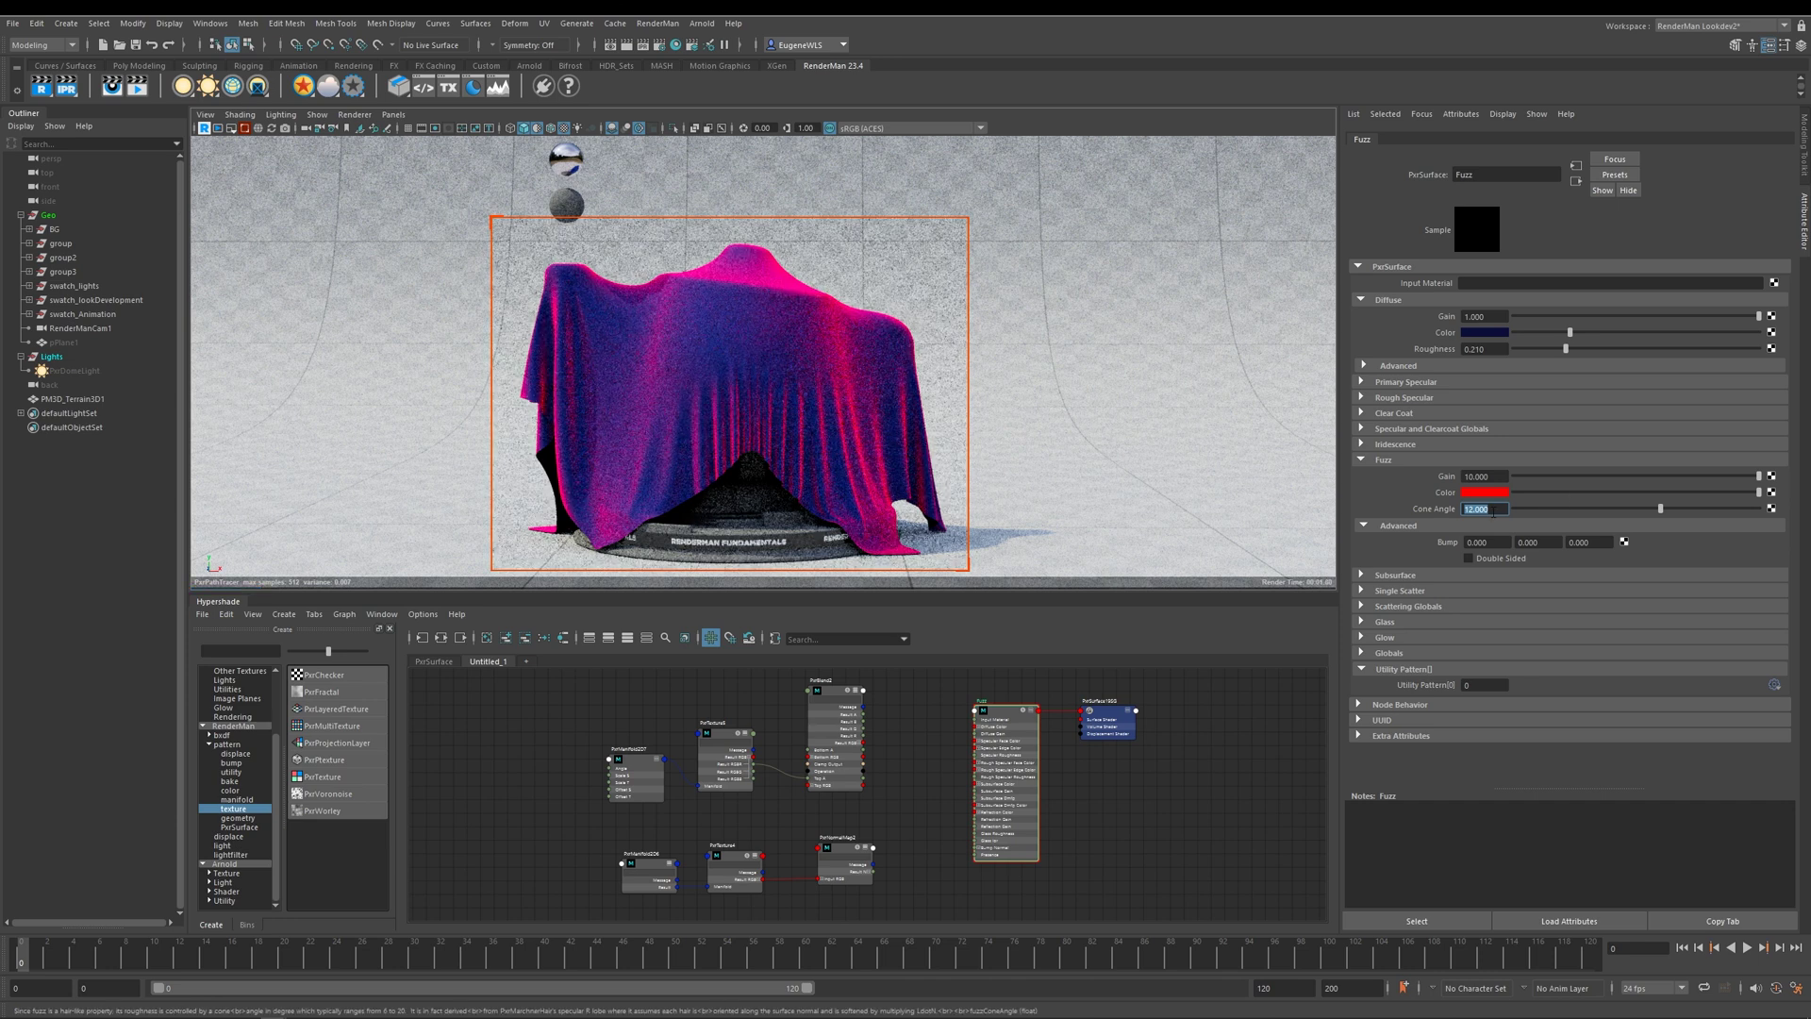
text(20)
key(Return)
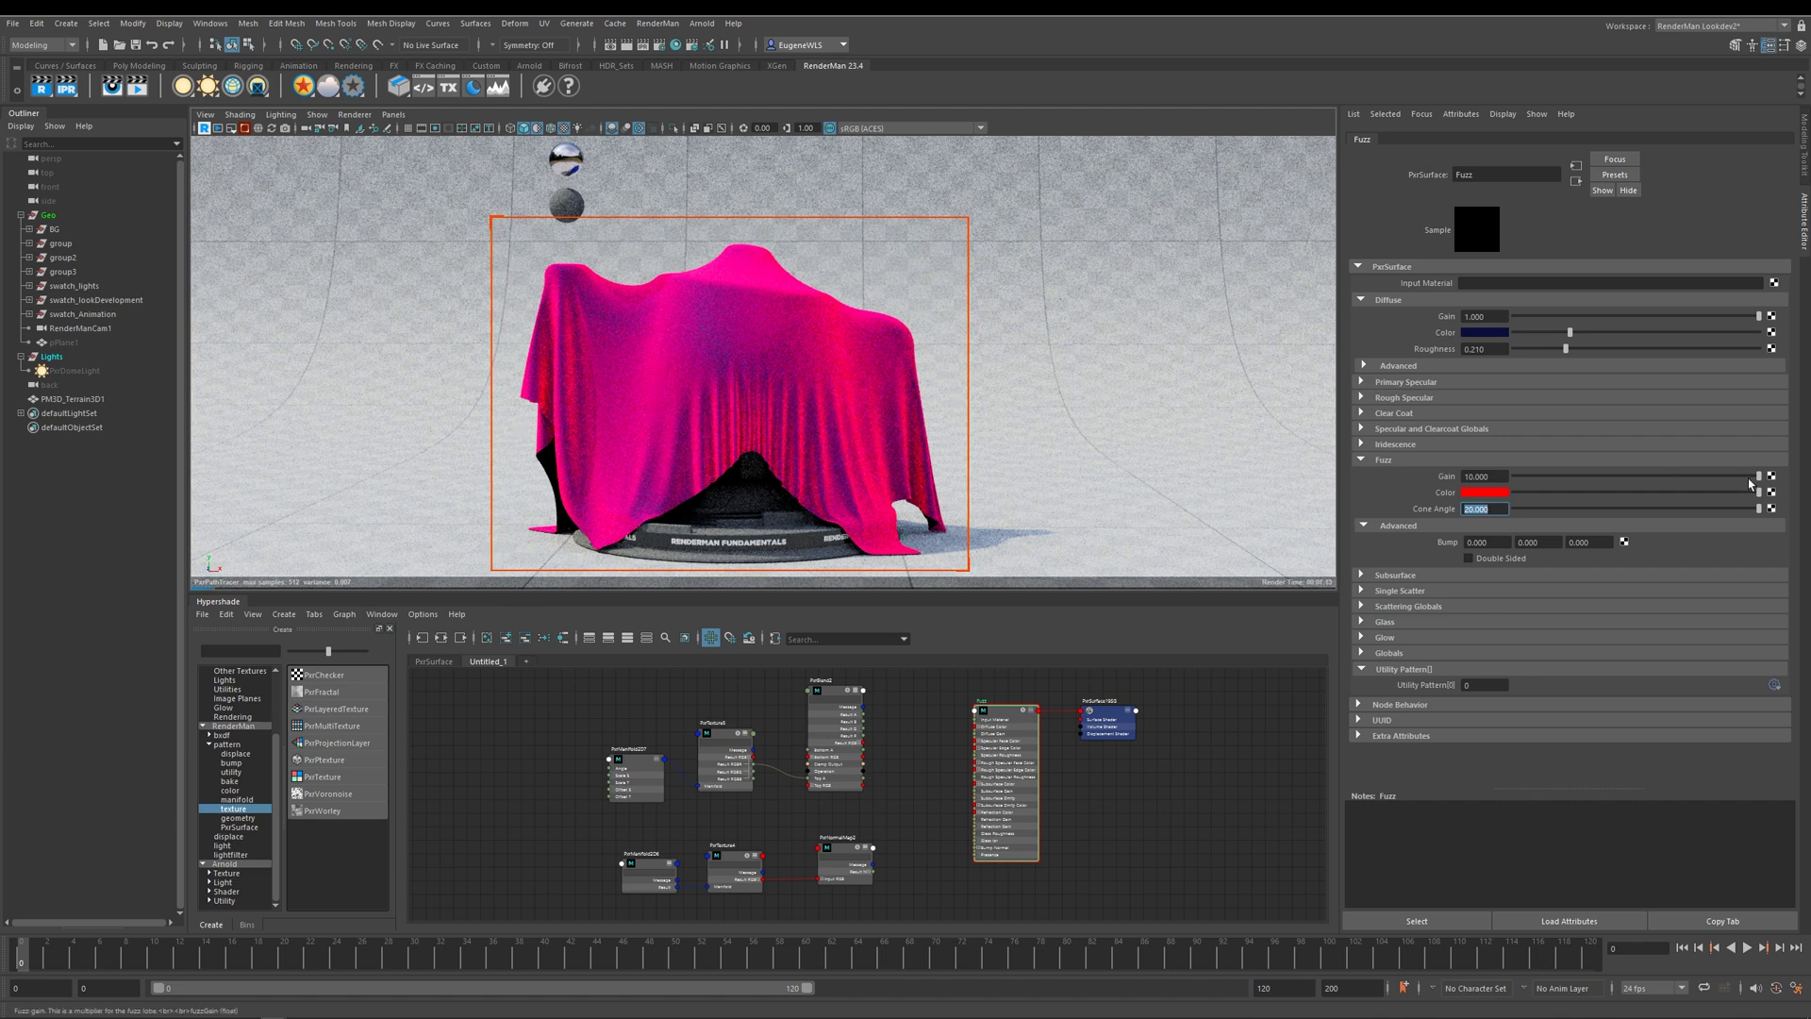
Lower the fuzz gain, switch the fuzz colour to blue and set cone angle 8
drag(1750, 481, 1534, 483)
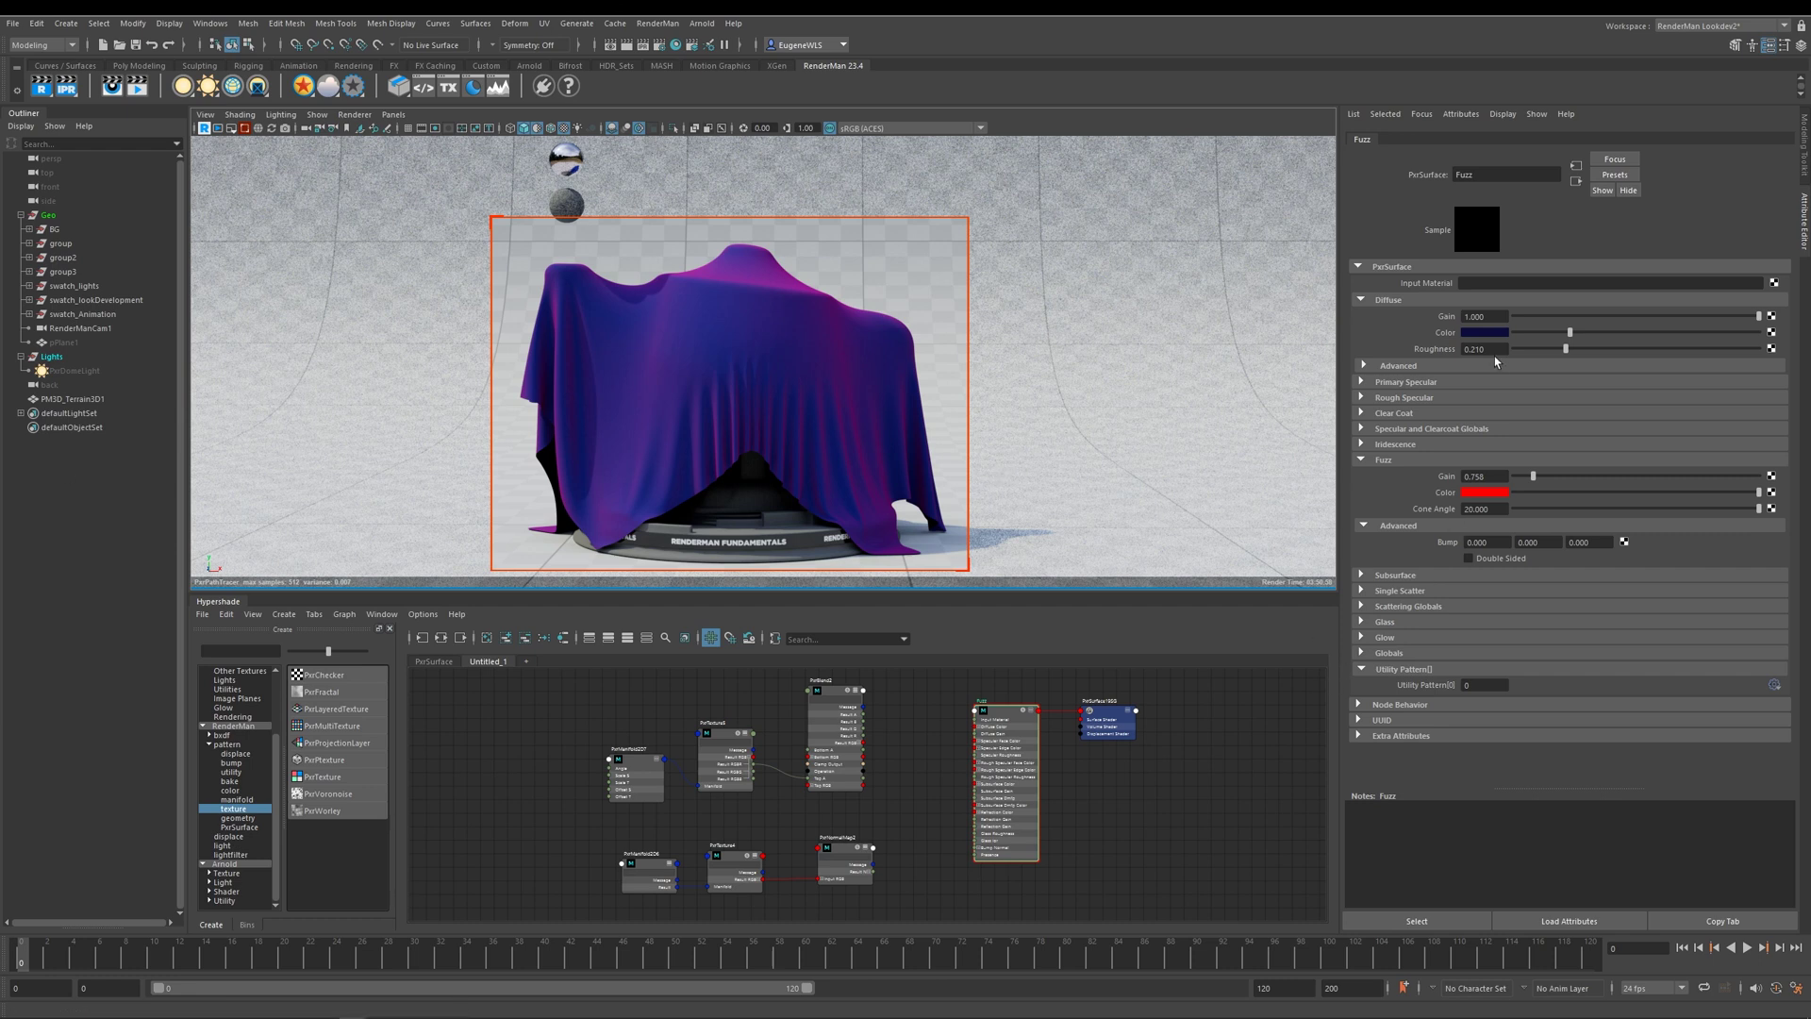
click(1477, 493)
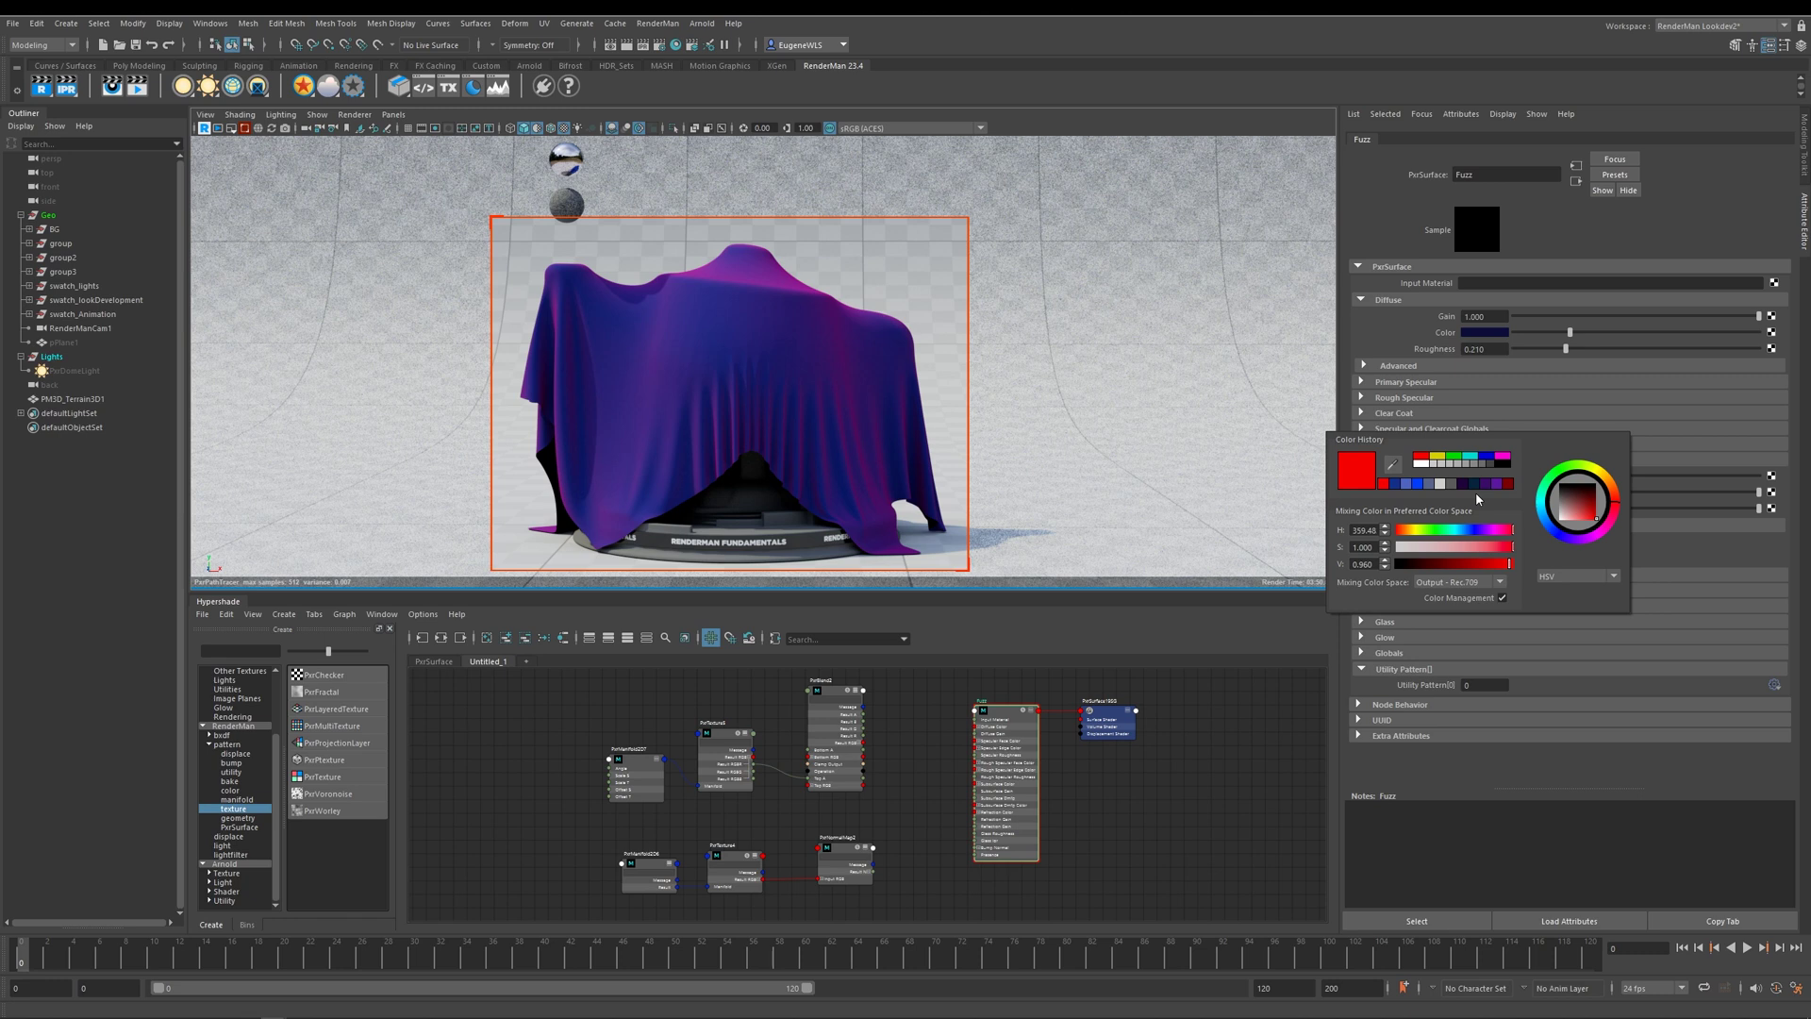
click(1406, 484)
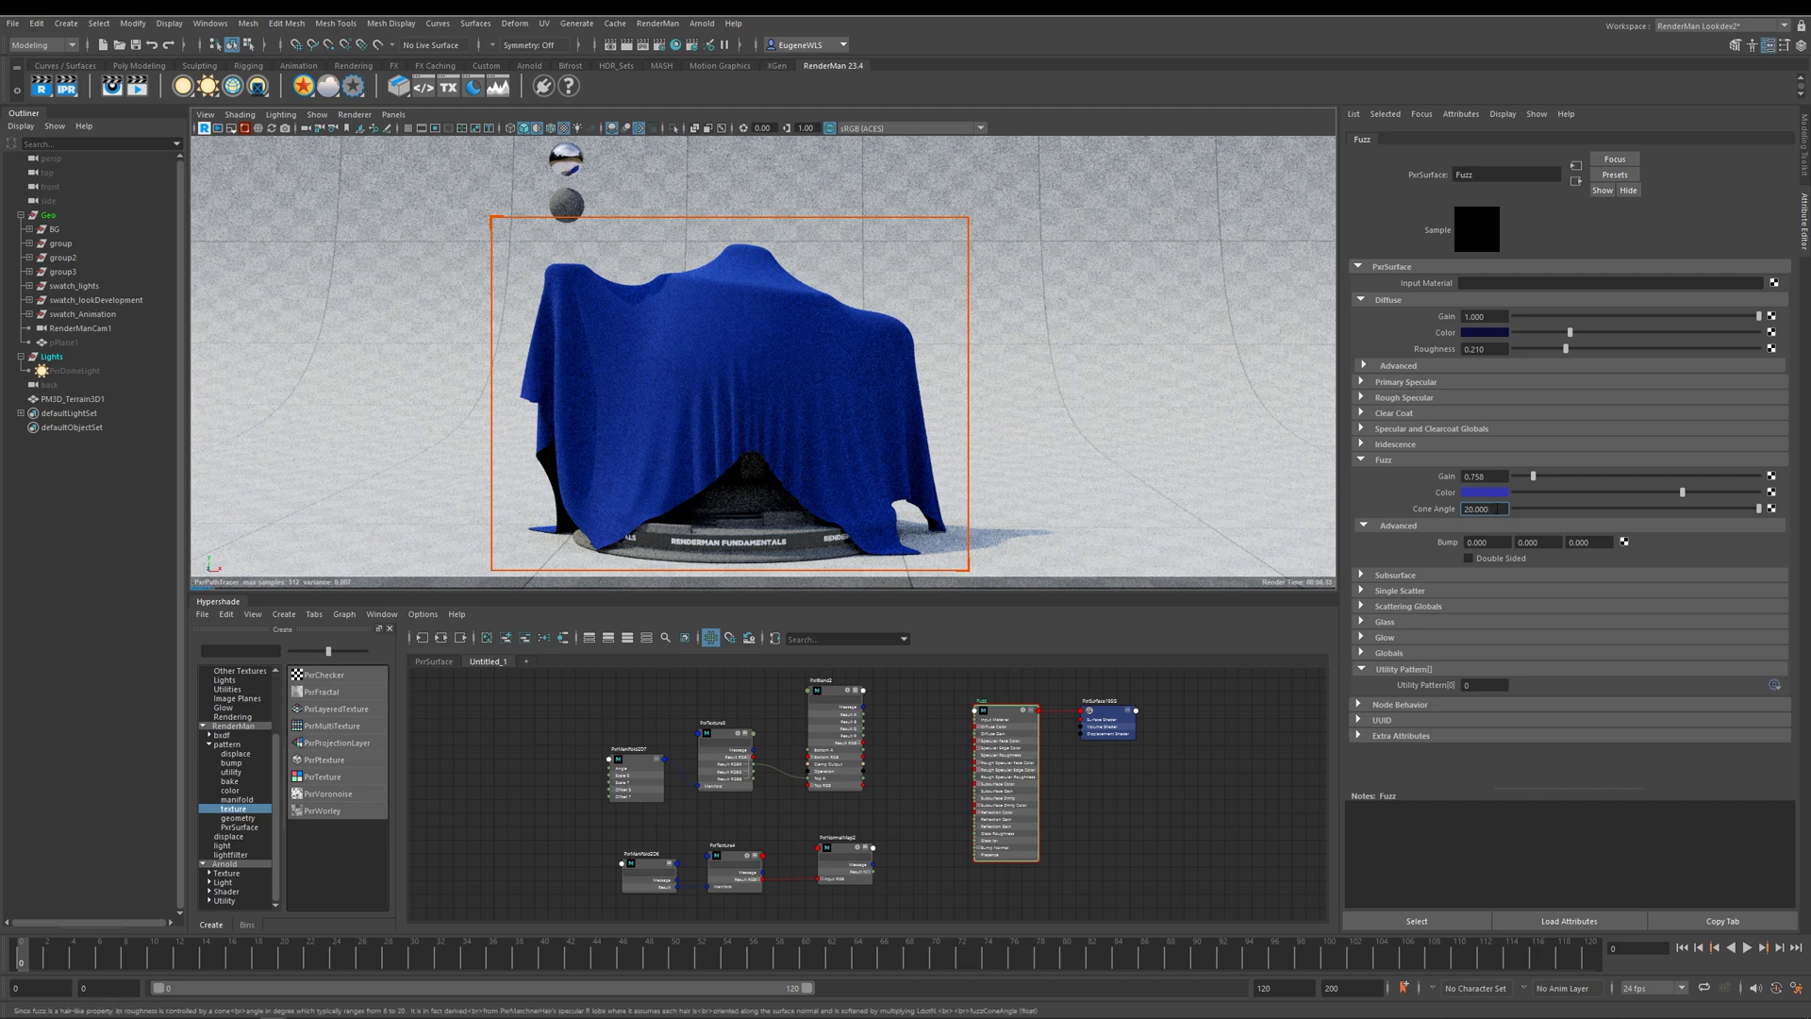
double_click(1499, 508)
text(8)
key(Return)
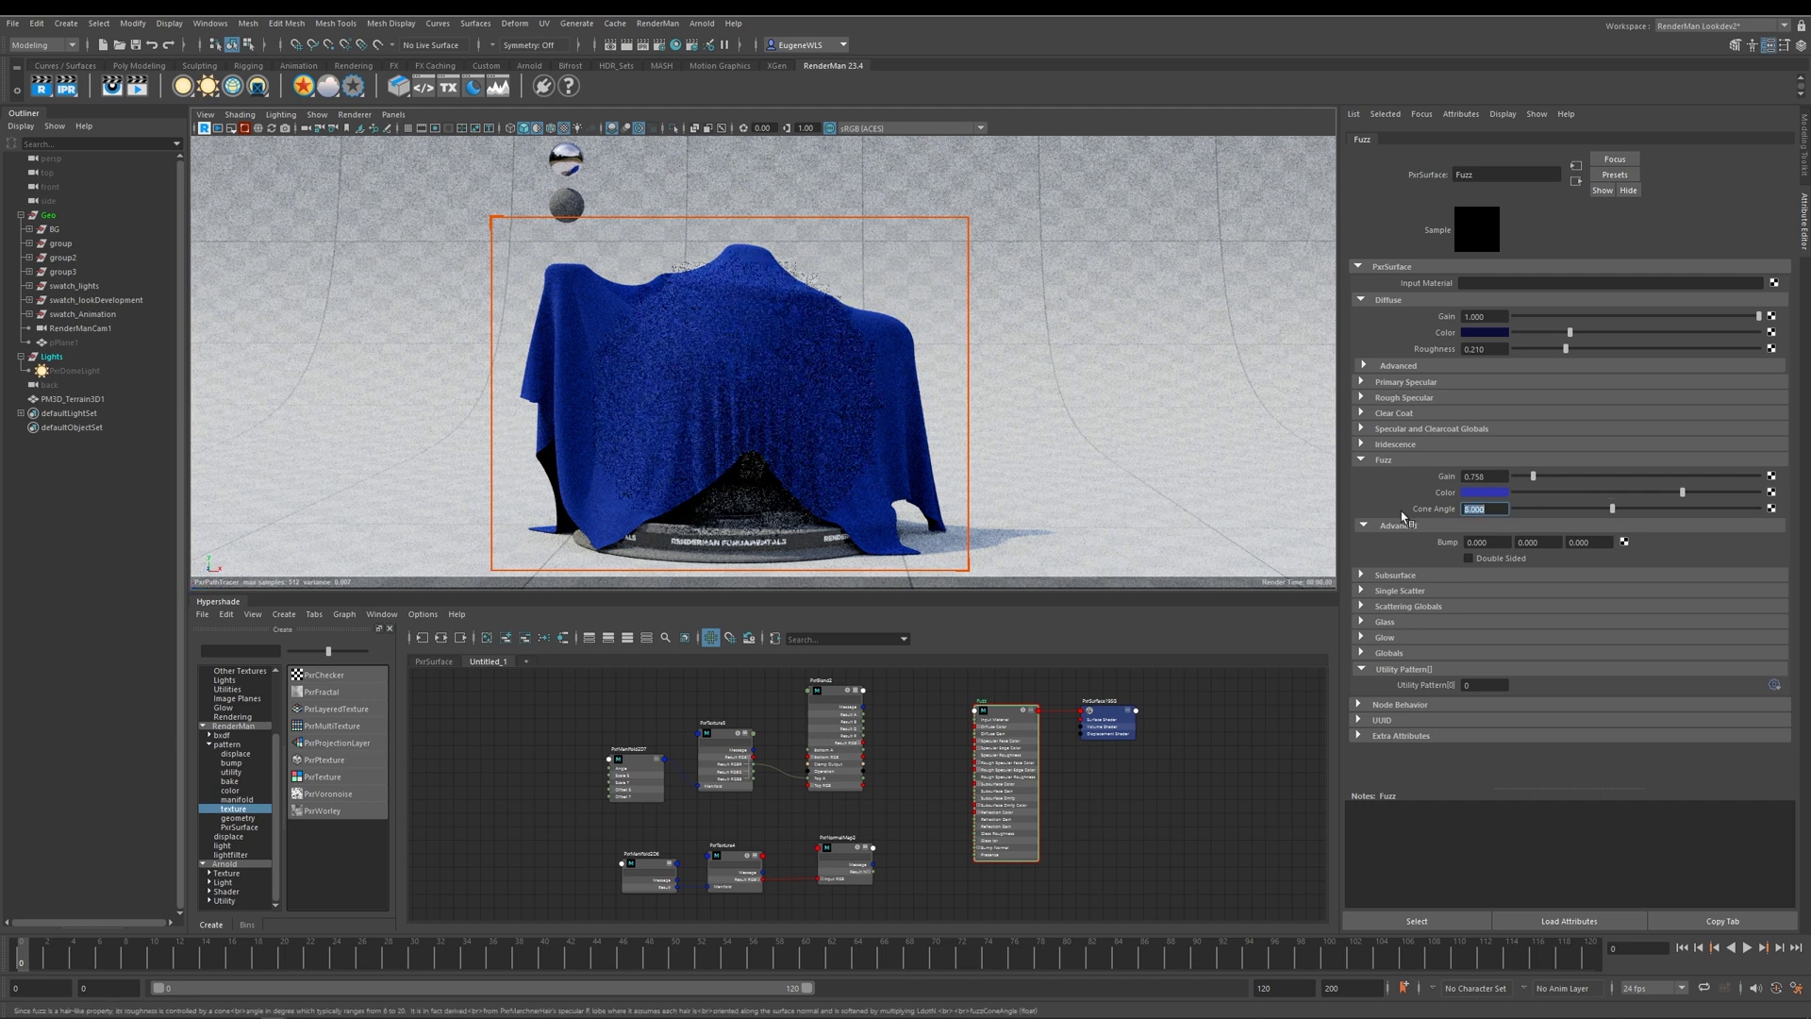
Raise fuzz gain back to 10 and increase the blue fuzz colour's saturation
drag(1769, 478, 1773, 478)
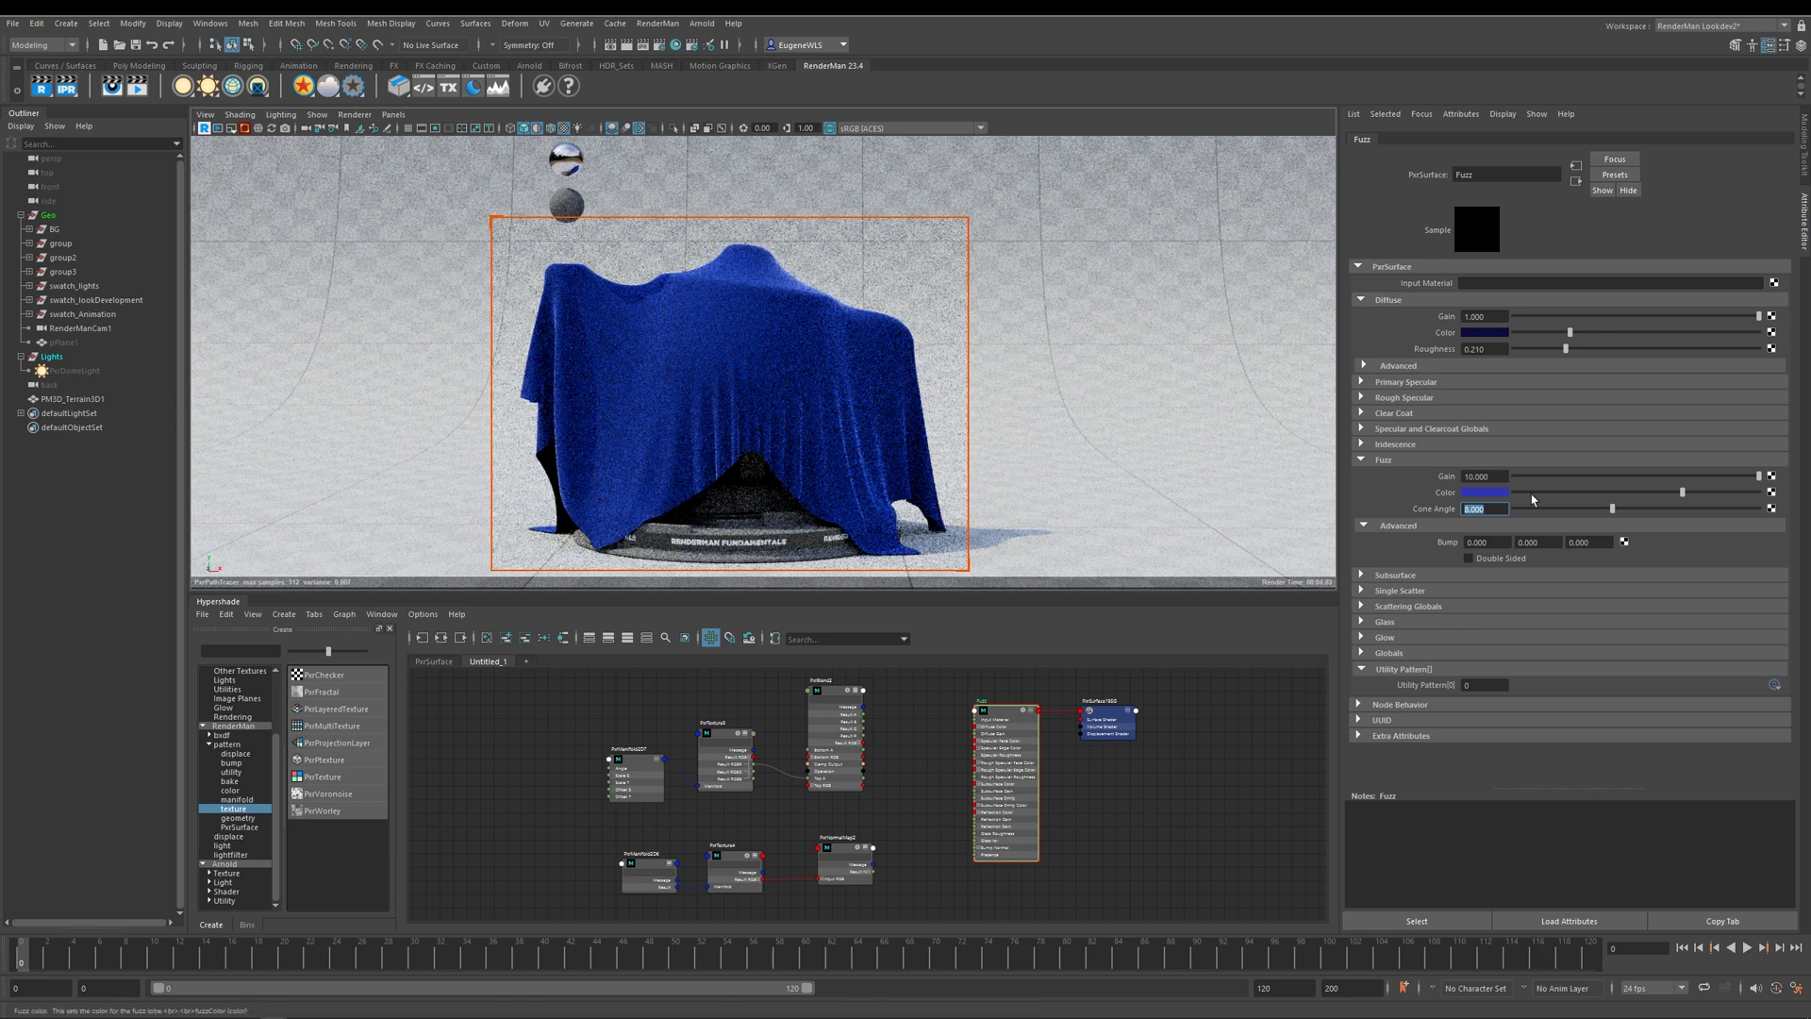
click(1490, 493)
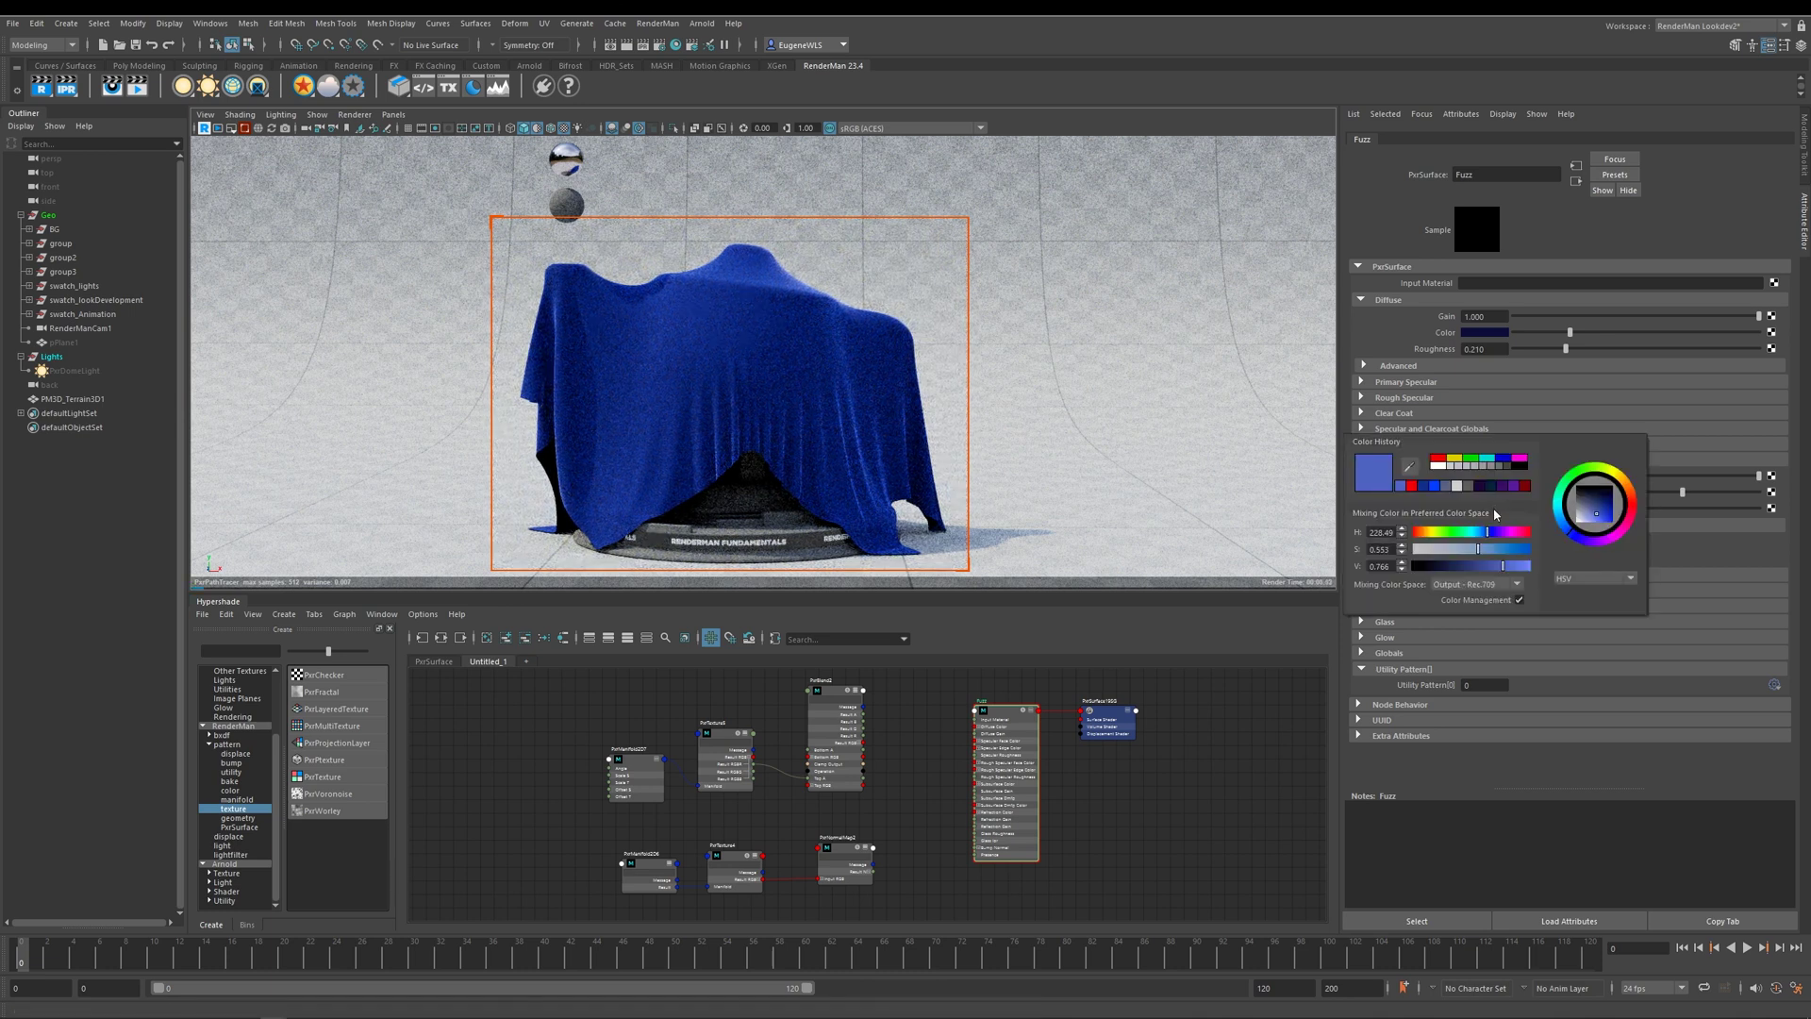
drag(1480, 553, 1500, 552)
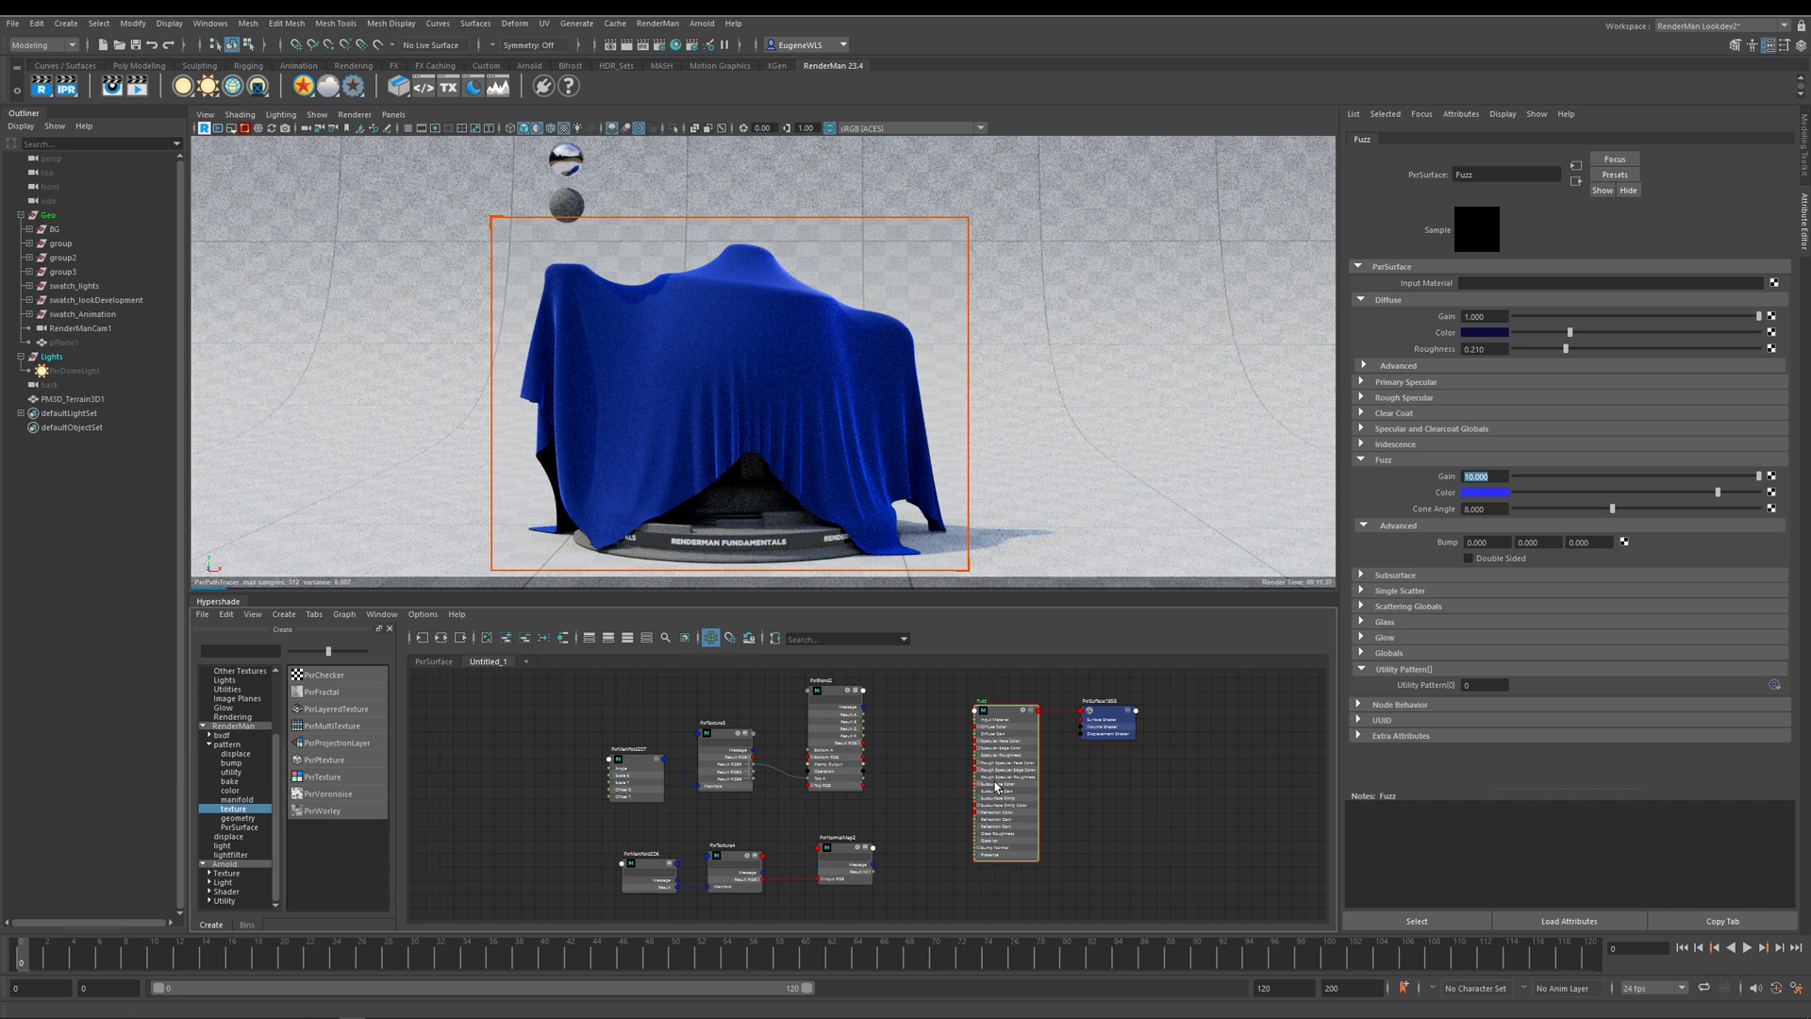
Connect the PxrNormalMap2 output to the Fuzz material's Fuzz Bump attribute
click(911, 795)
click(987, 728)
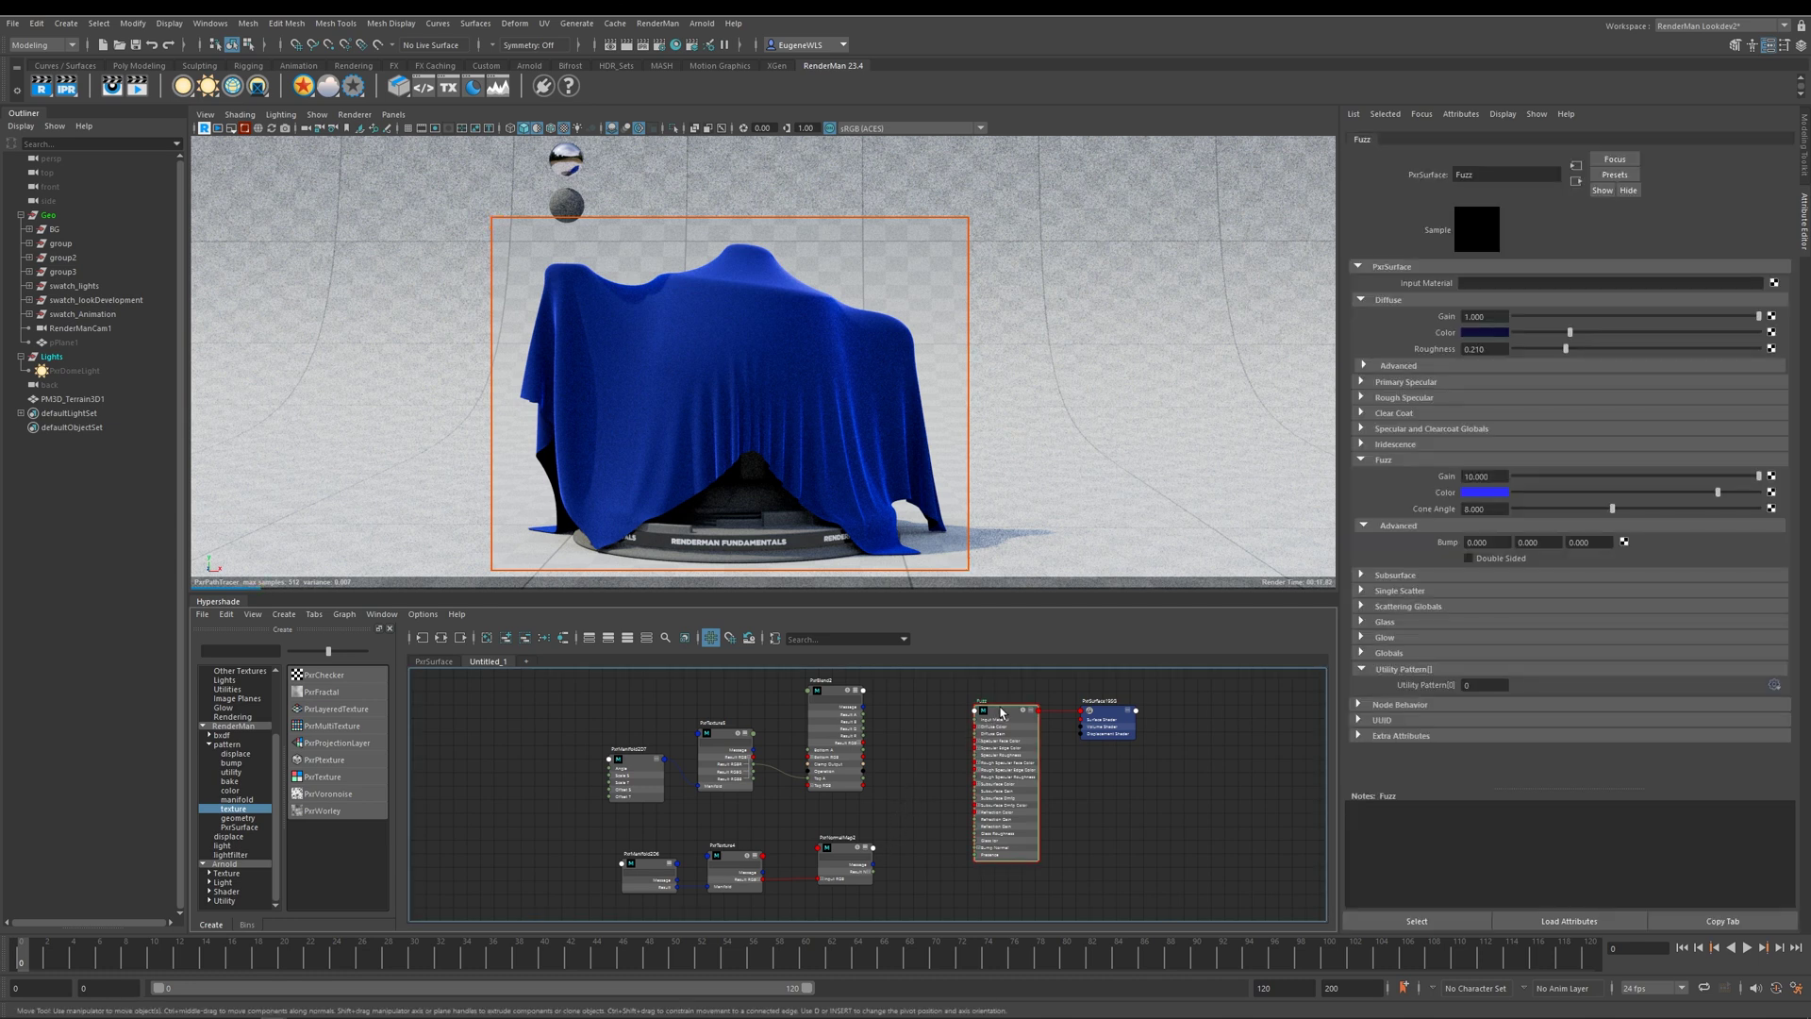
click(740, 863)
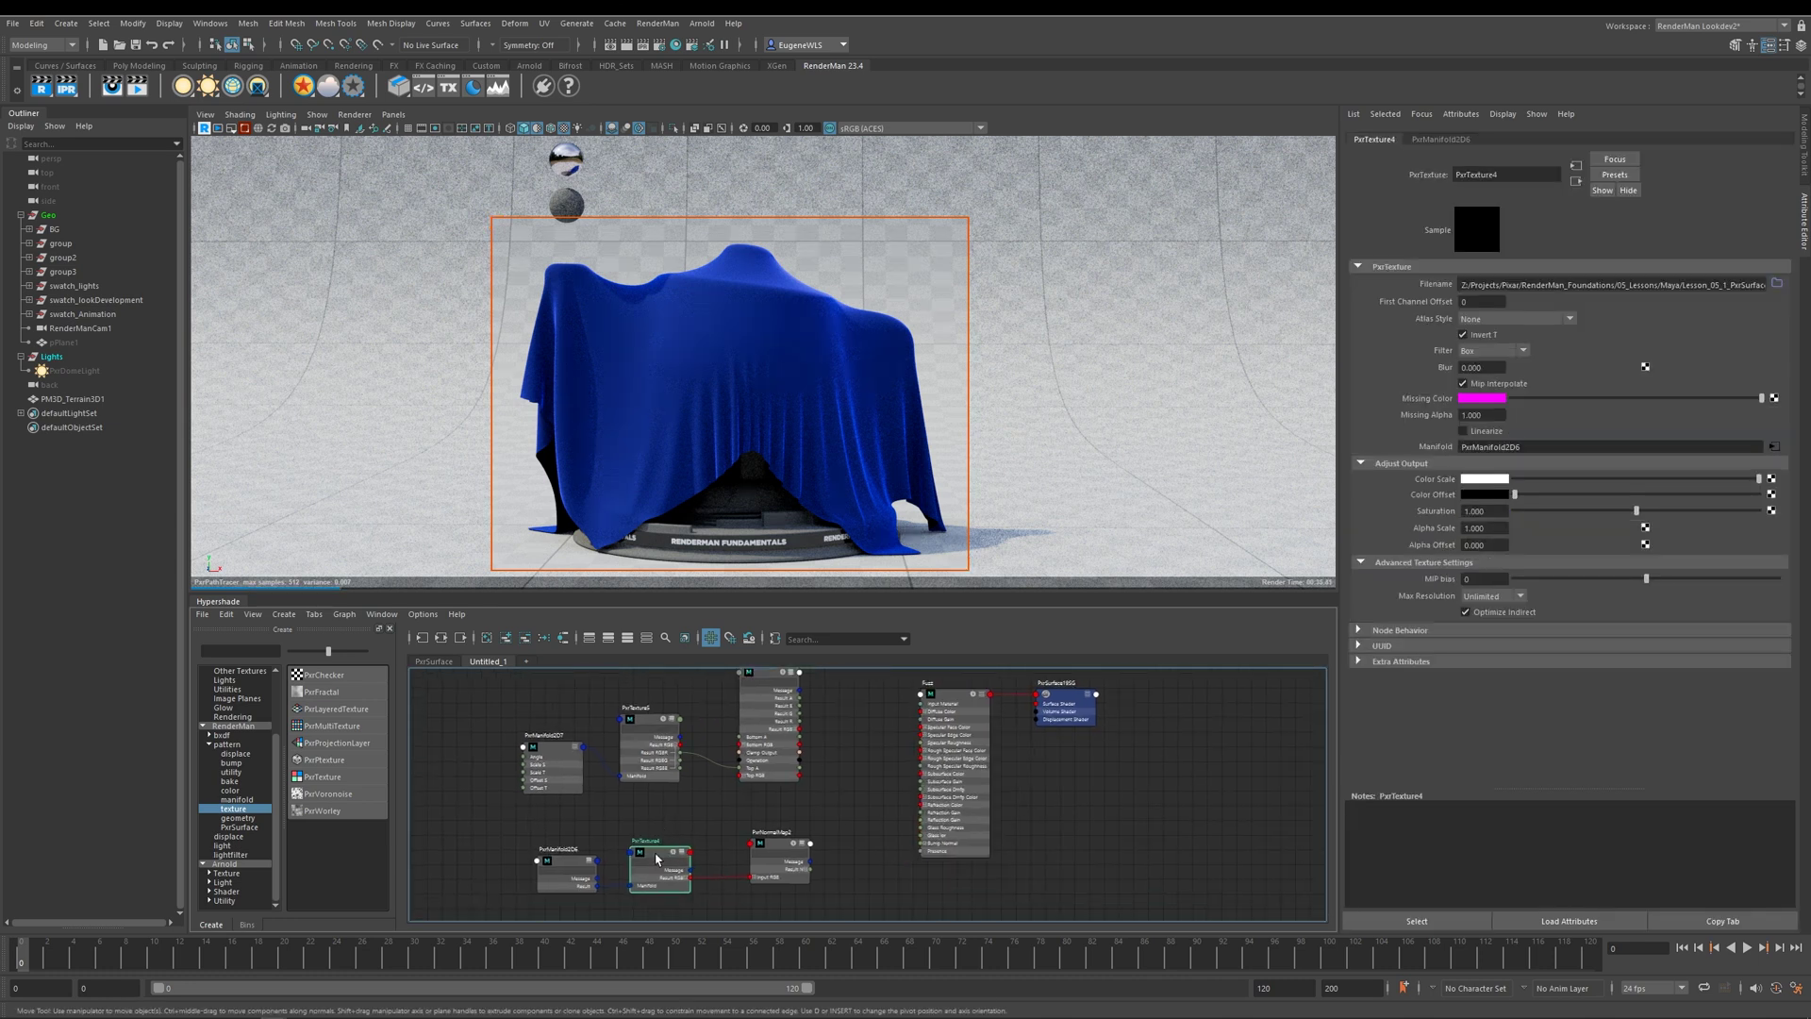
click(791, 846)
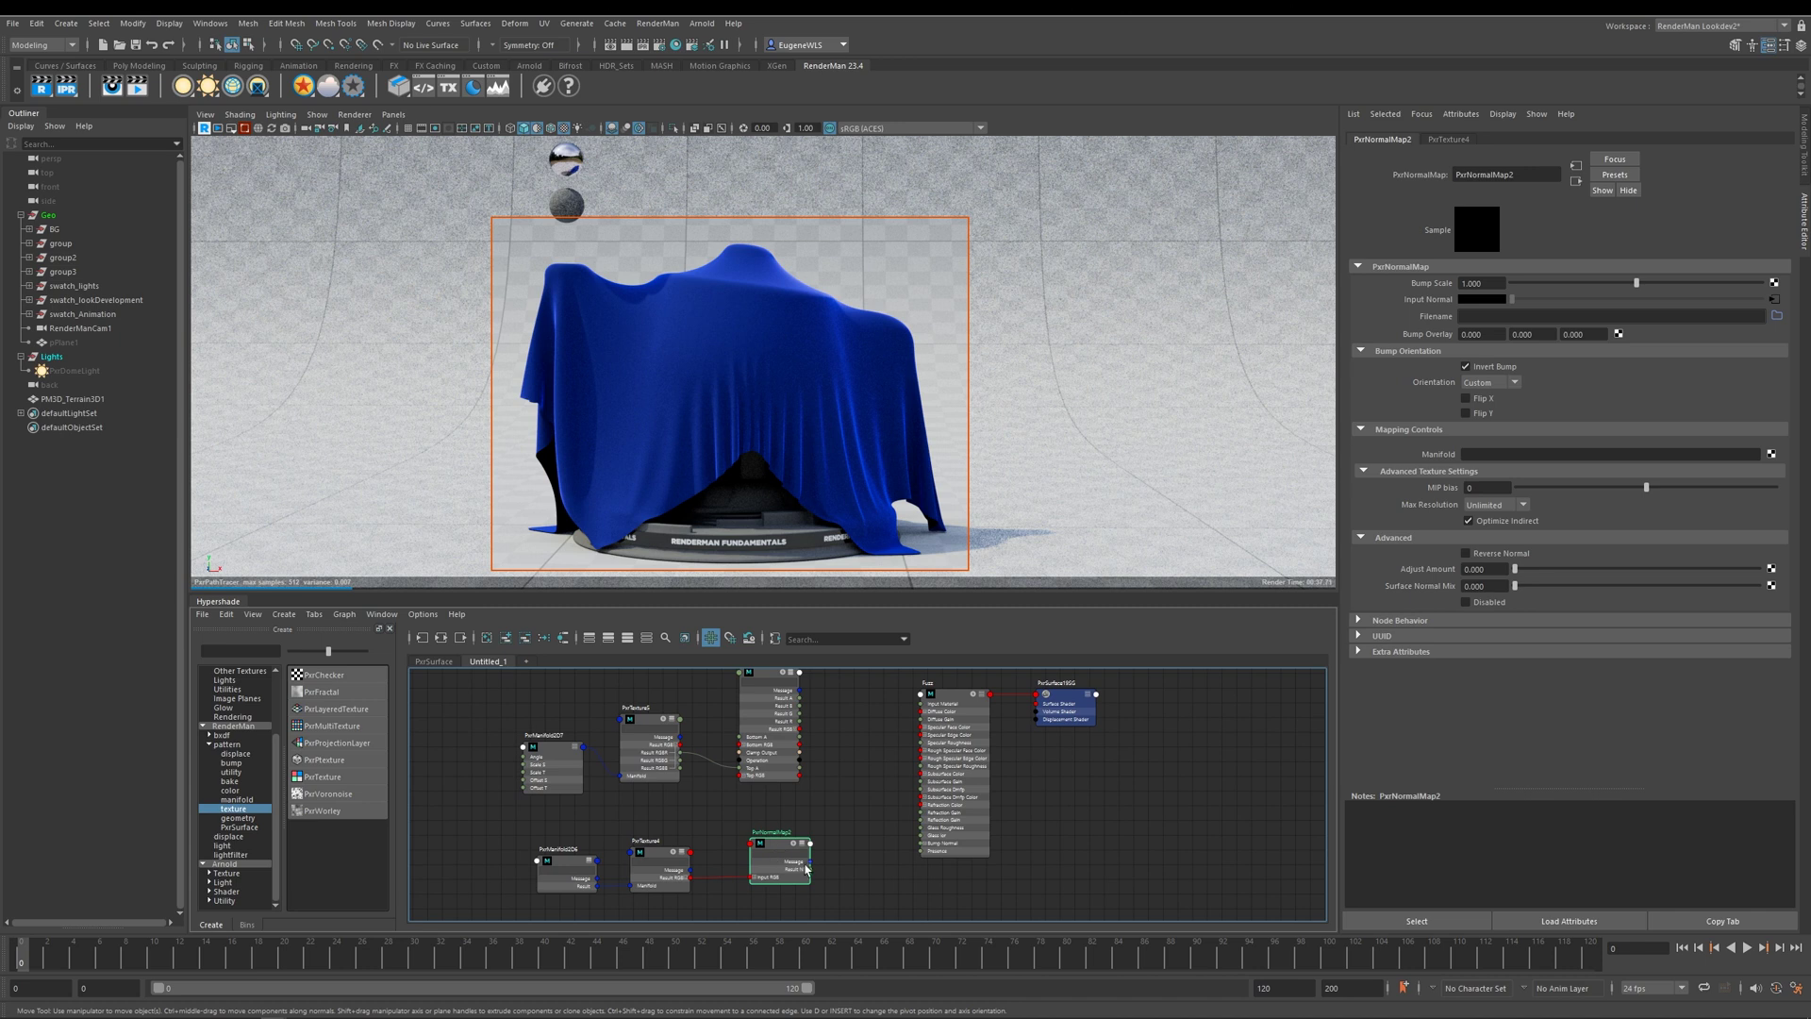
click(951, 714)
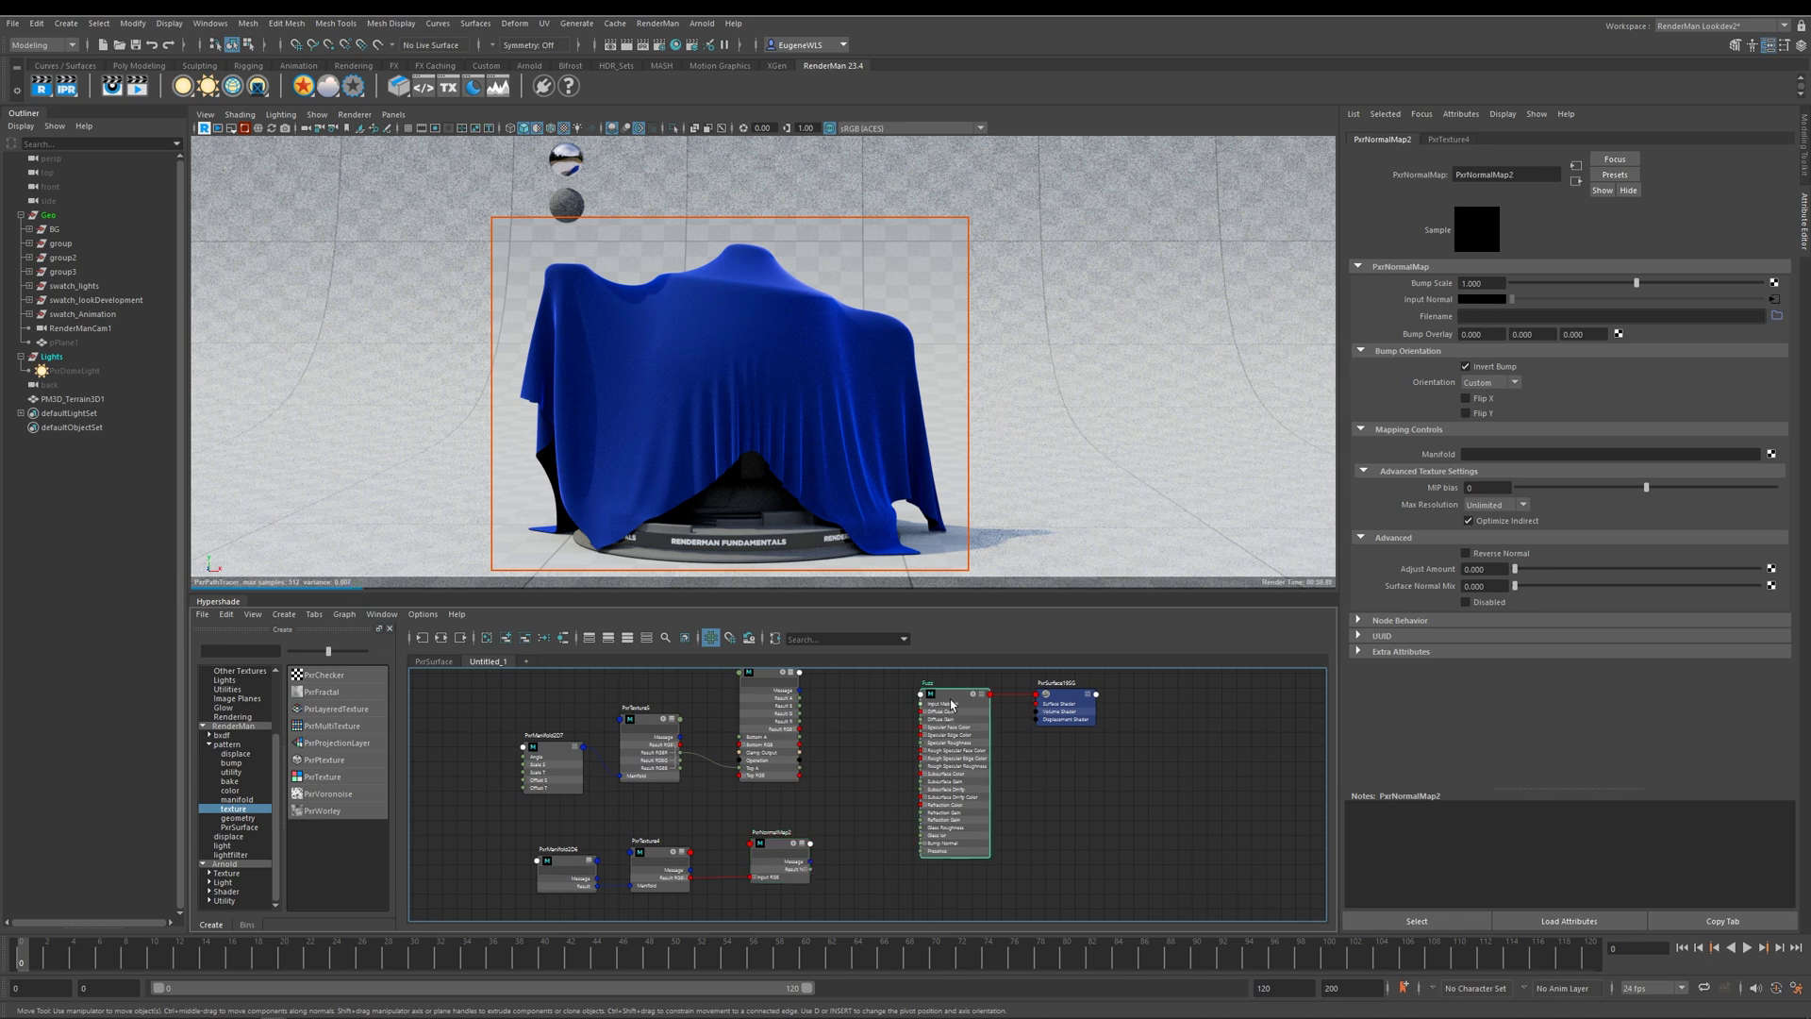
middle_drag(781, 846, 1449, 546)
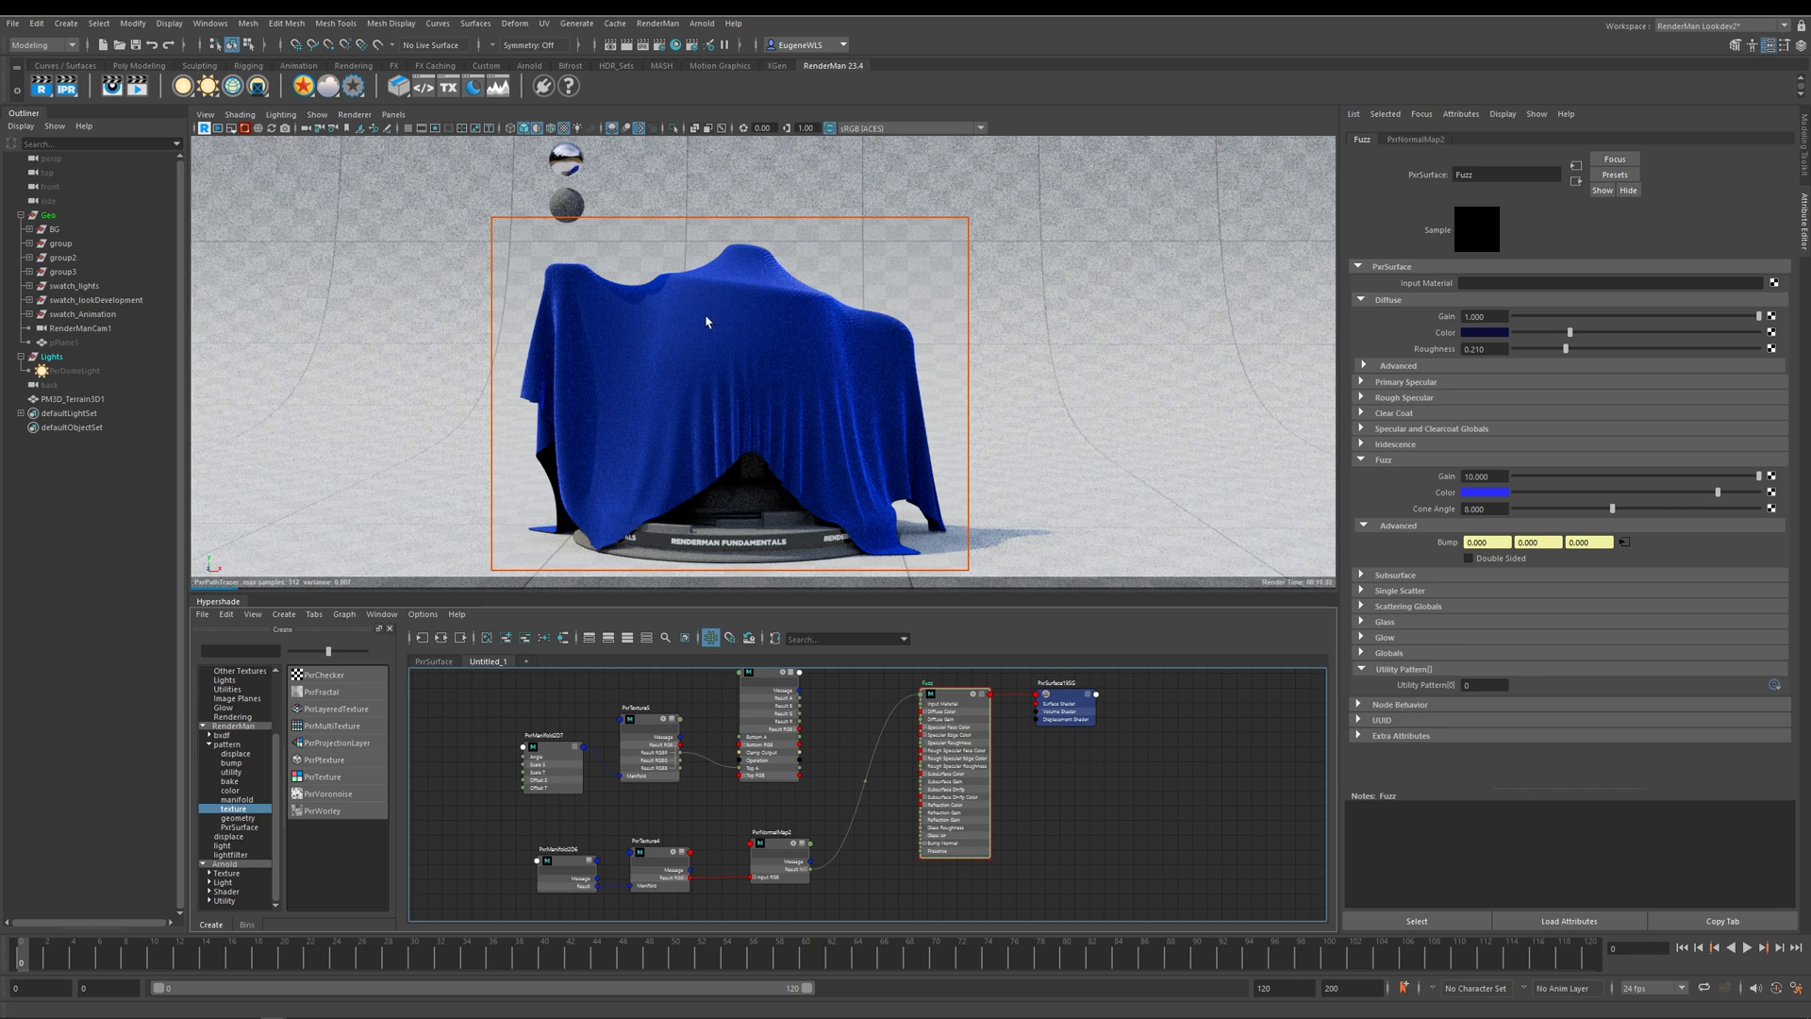
click(618, 514)
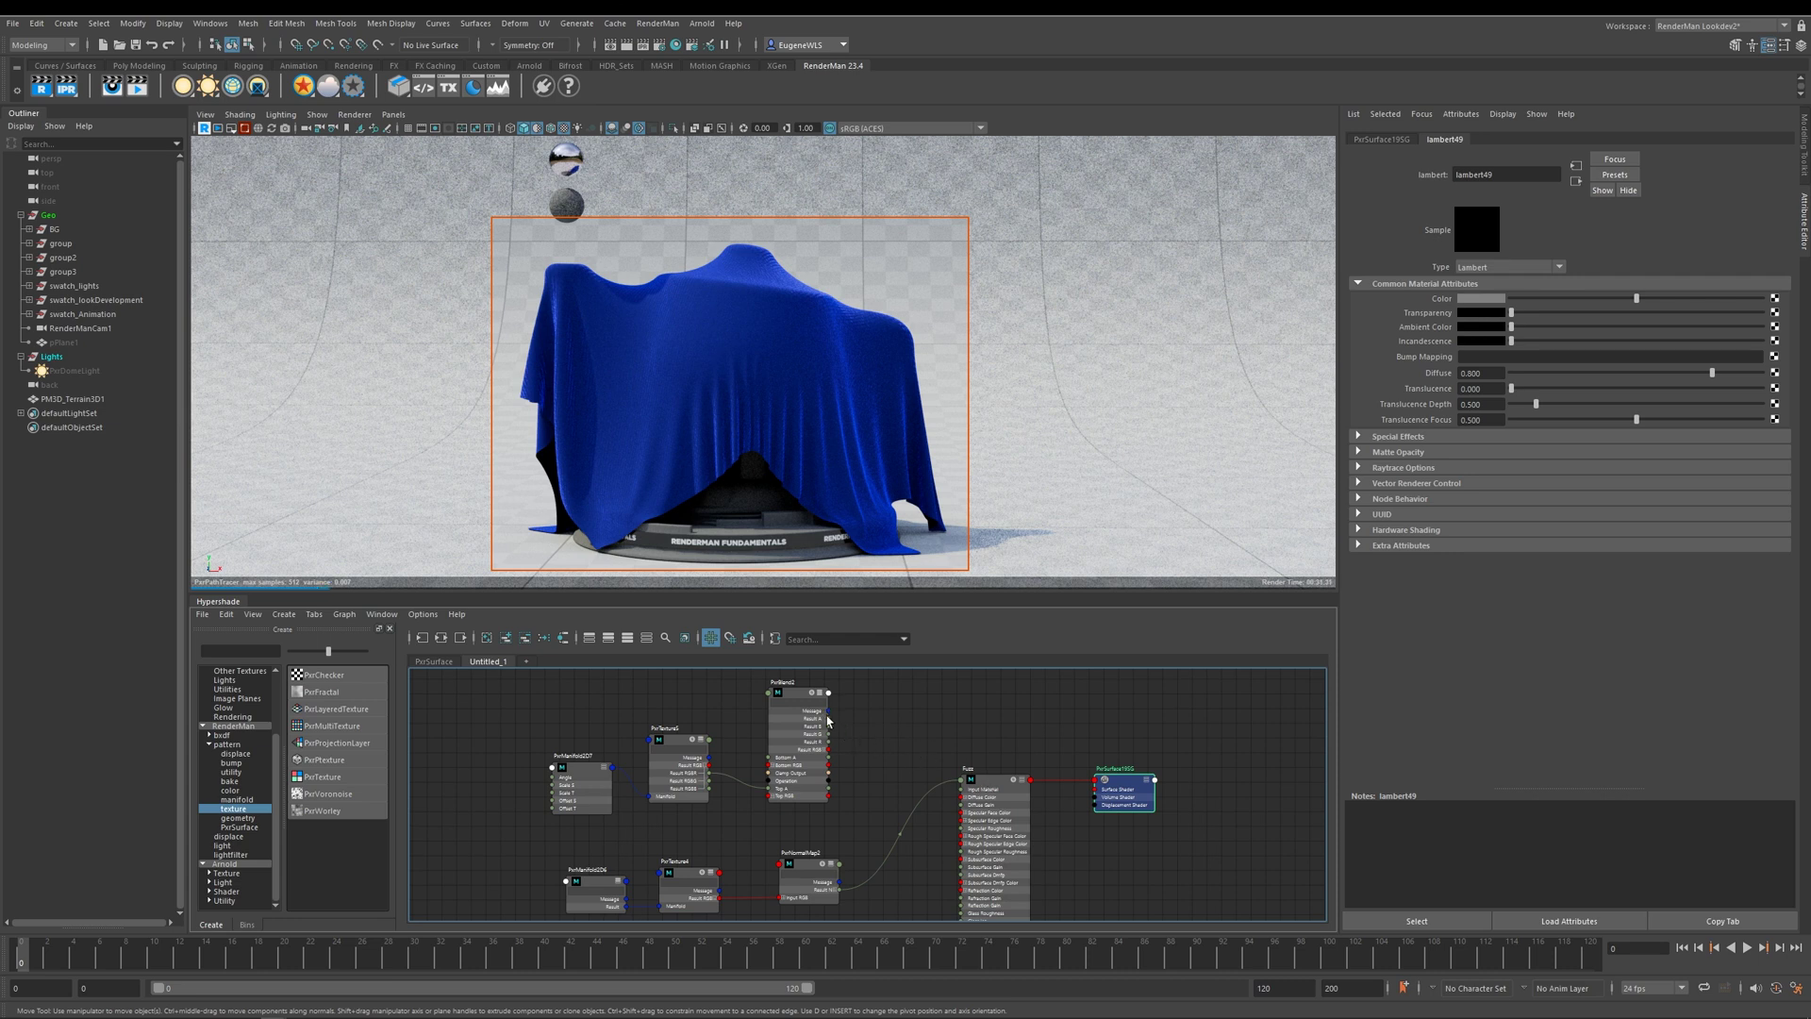
Feed PxrBlend2 Result RGB into Fuzz Diffuse Color and set a bright purple fuzz colour
drag(828, 750, 962, 800)
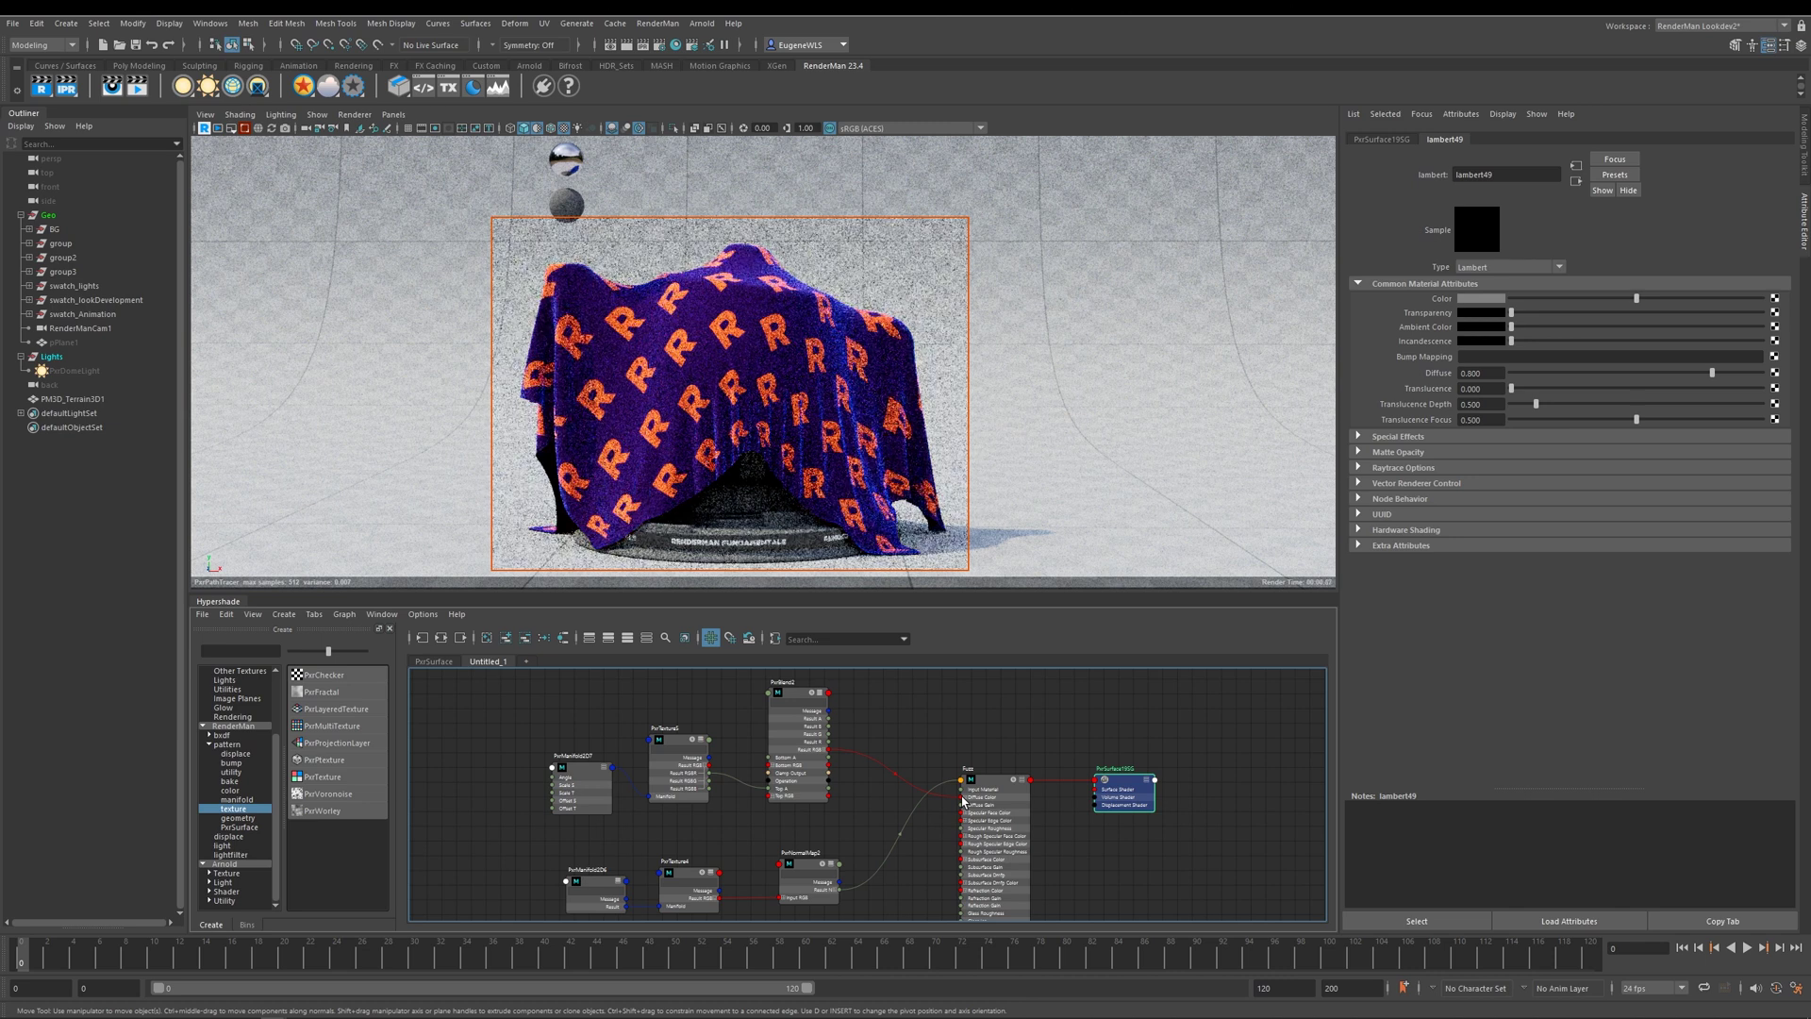
click(997, 786)
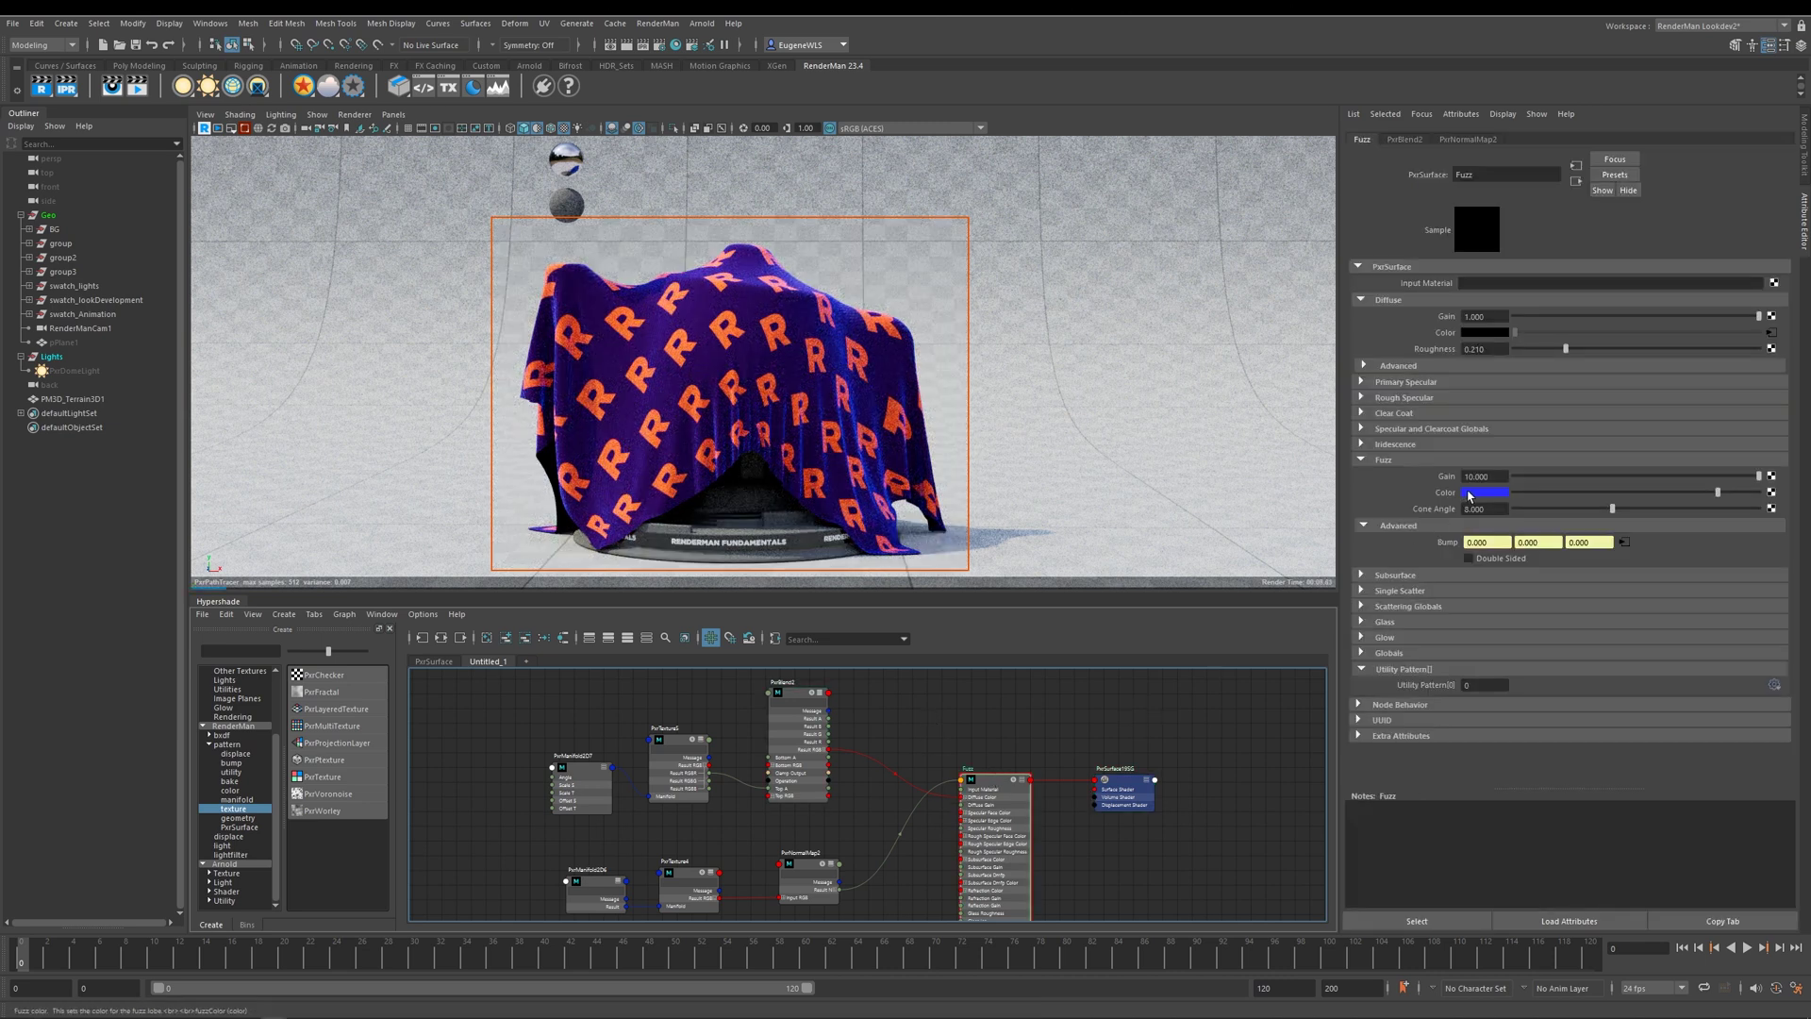
click(1467, 491)
click(1488, 481)
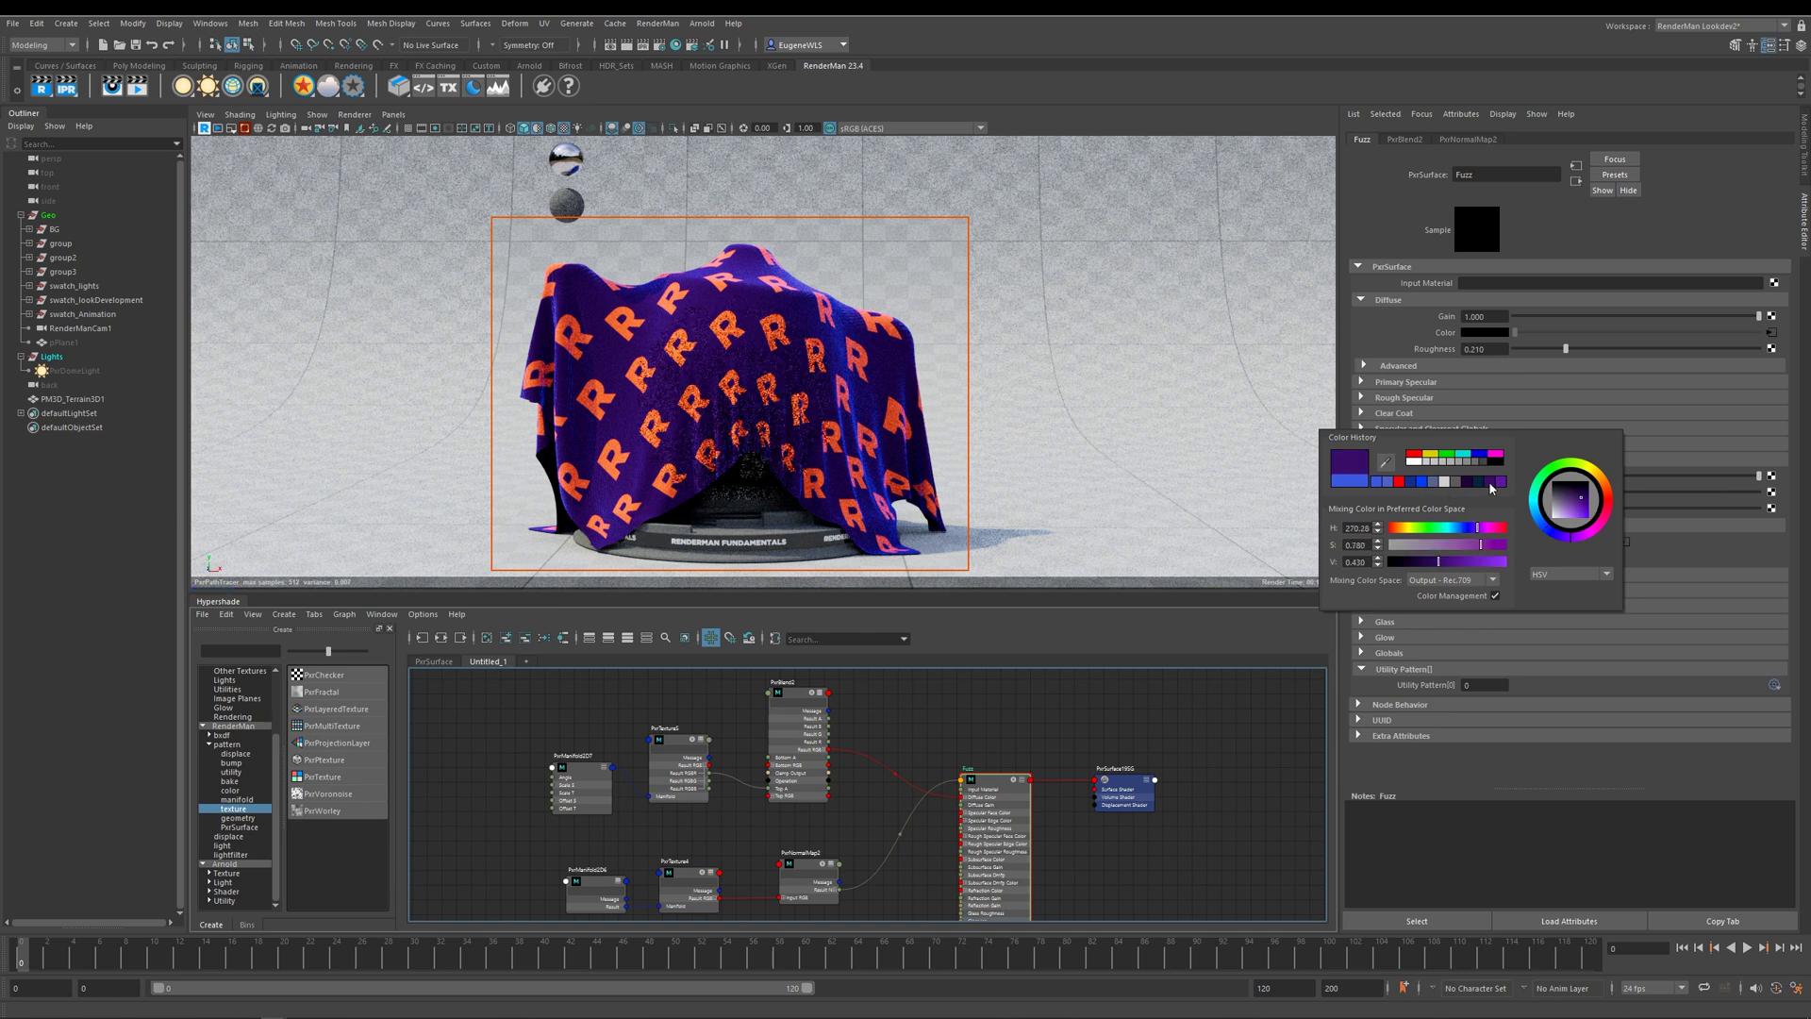
click(1419, 485)
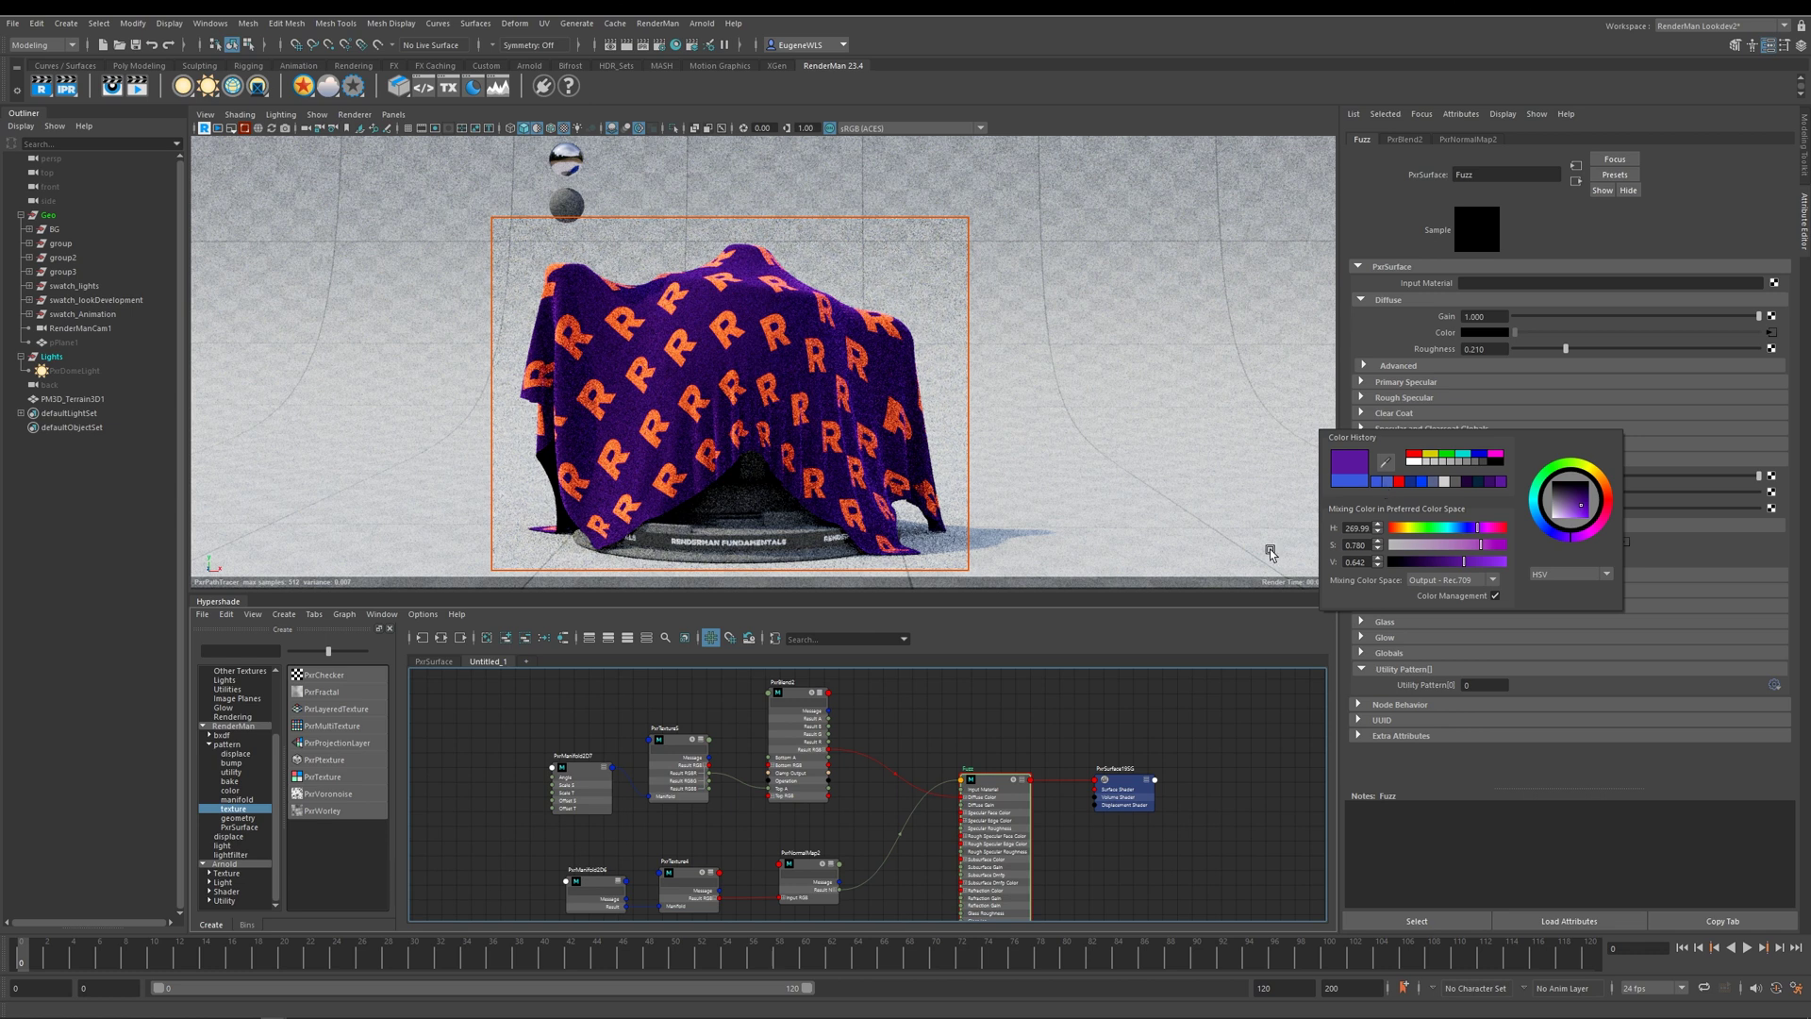
Review the attributes of PxrBlend2 and the PxrTexture5 R-letter texture
click(800, 721)
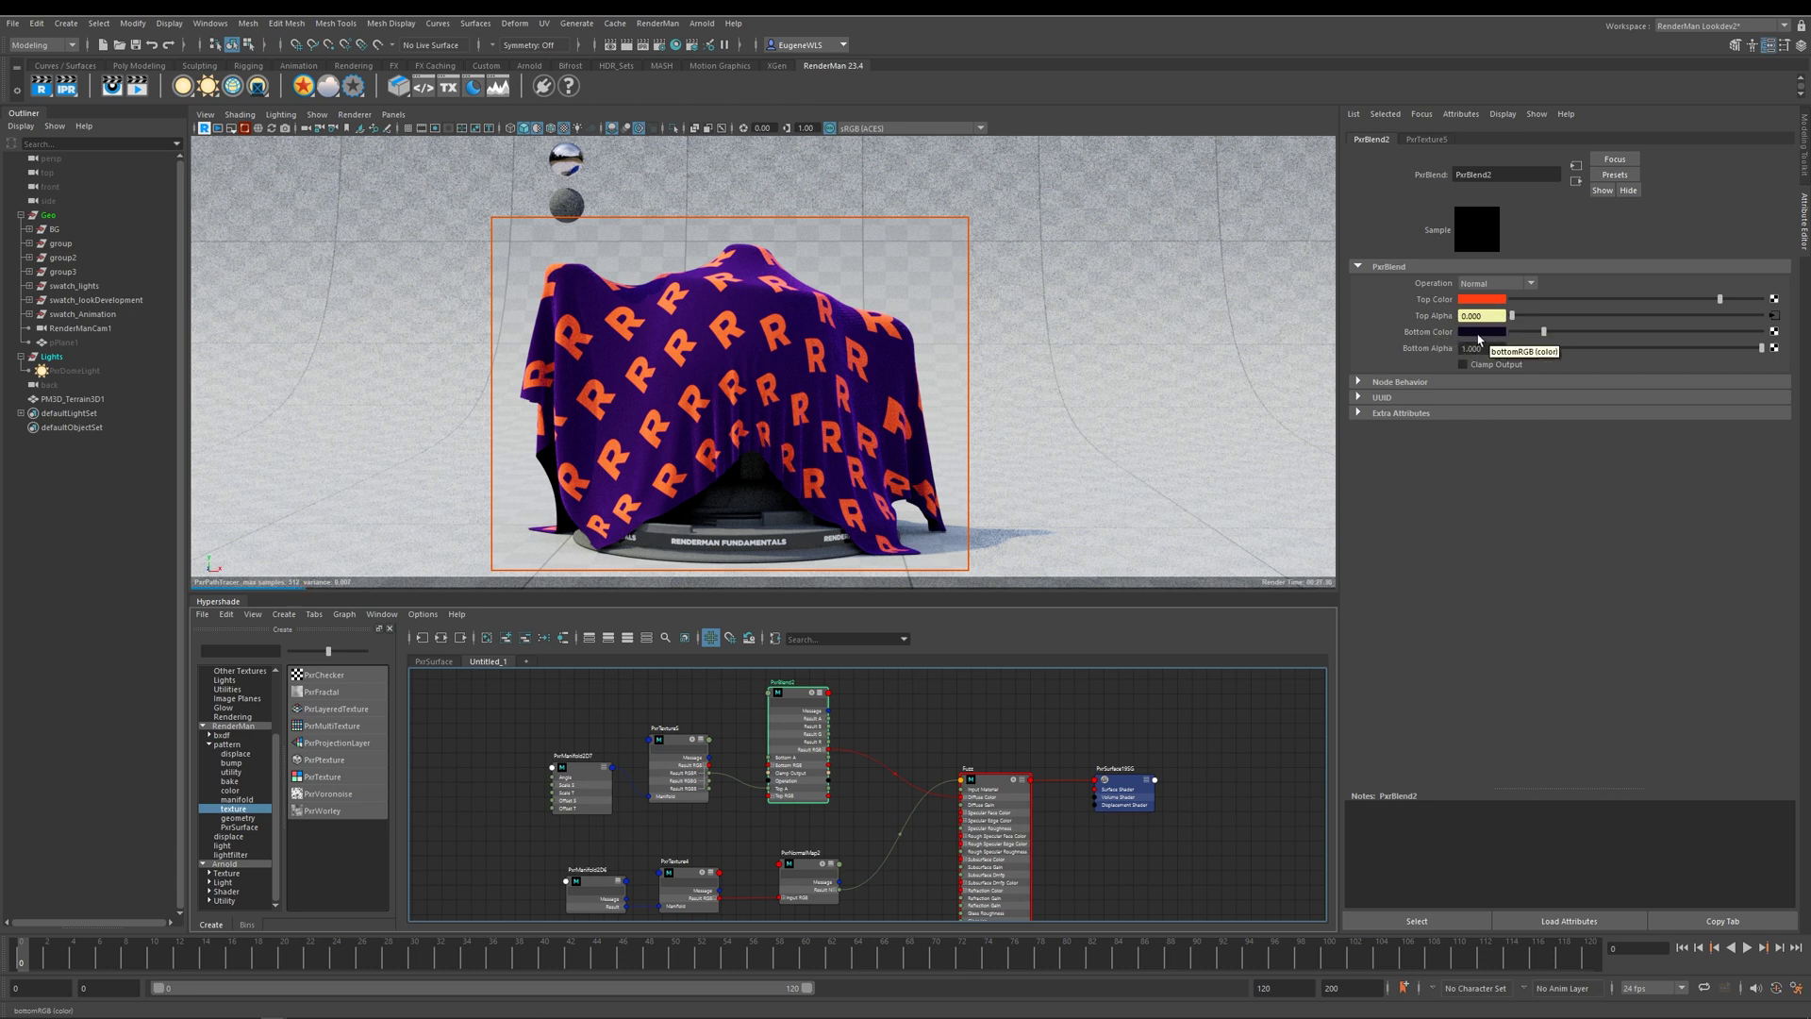
click(693, 742)
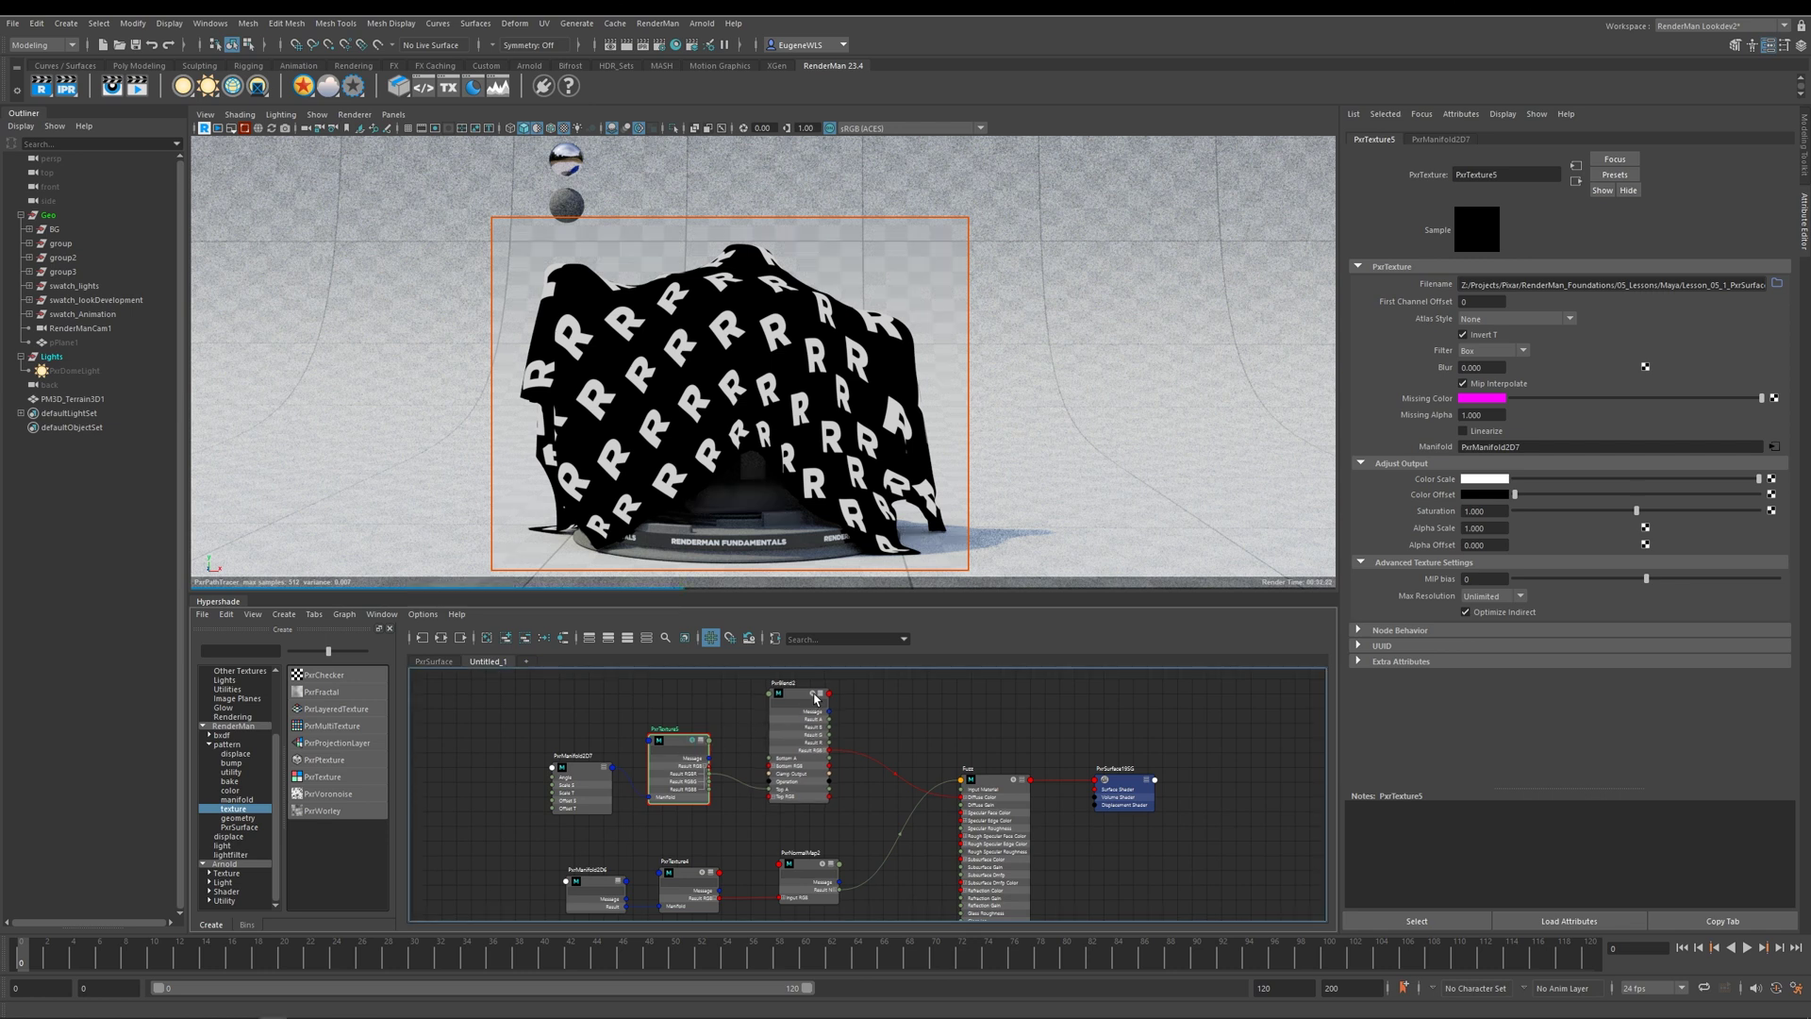
click(816, 698)
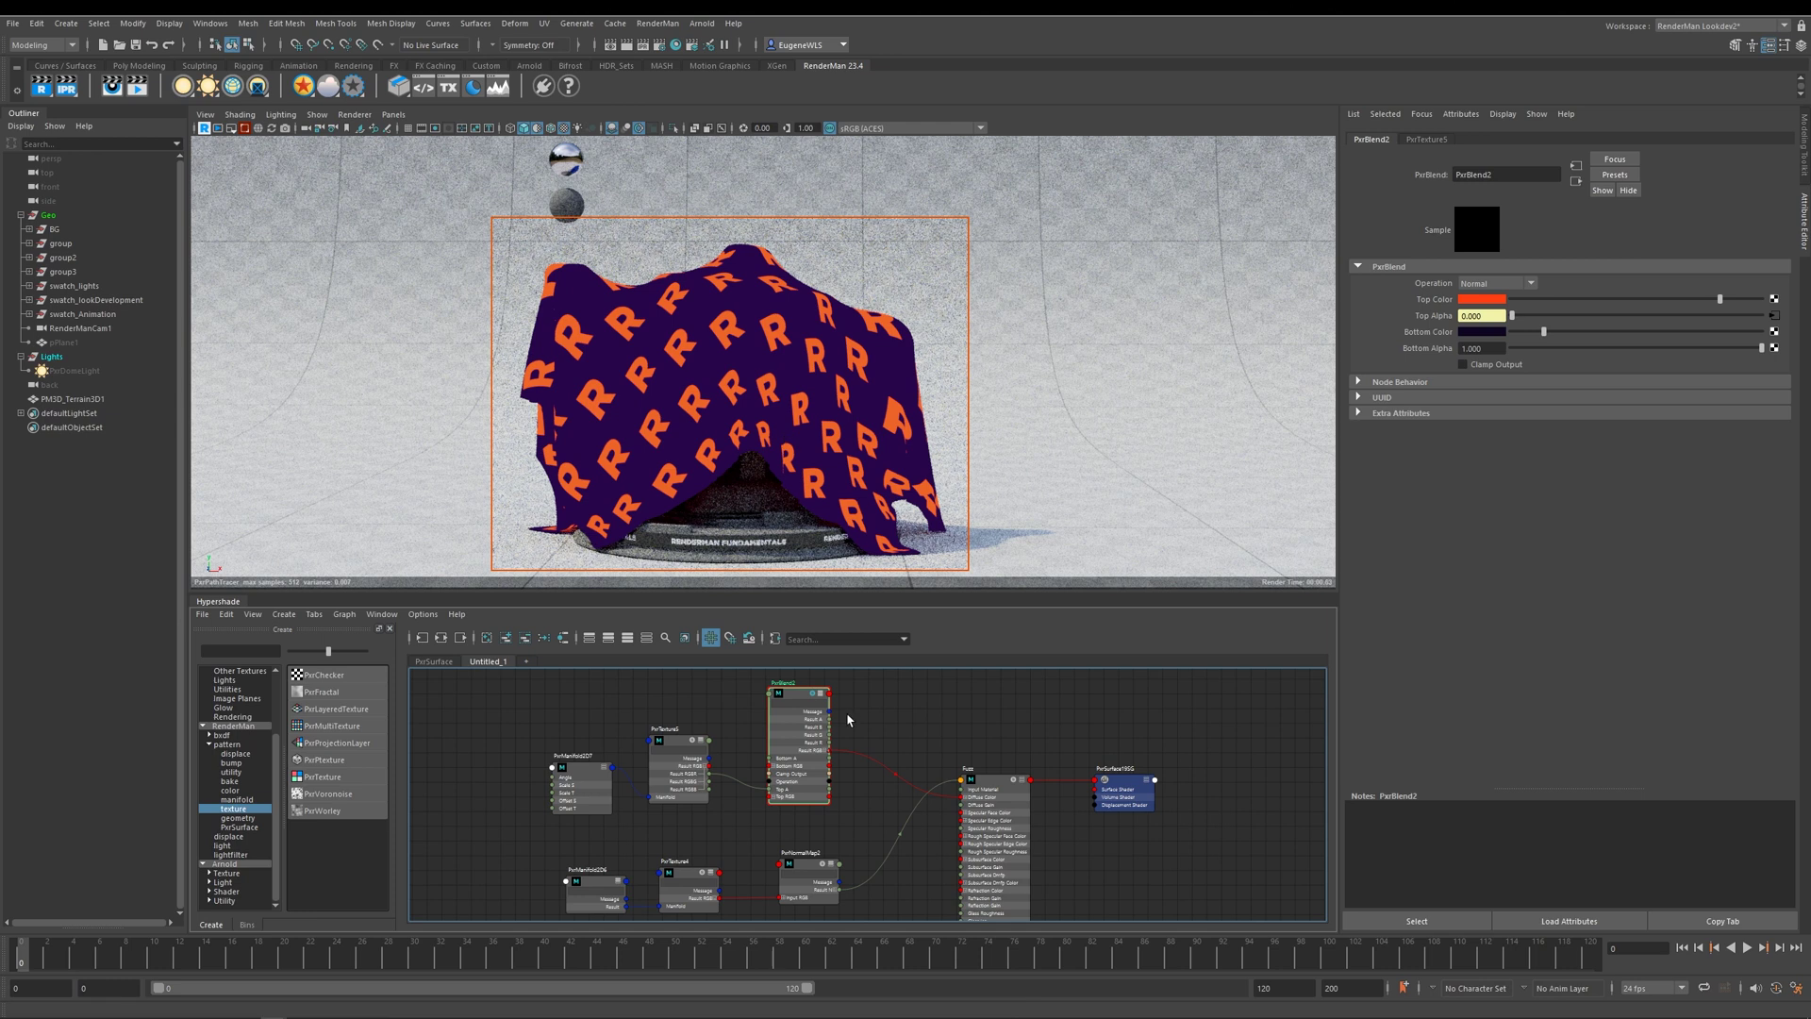